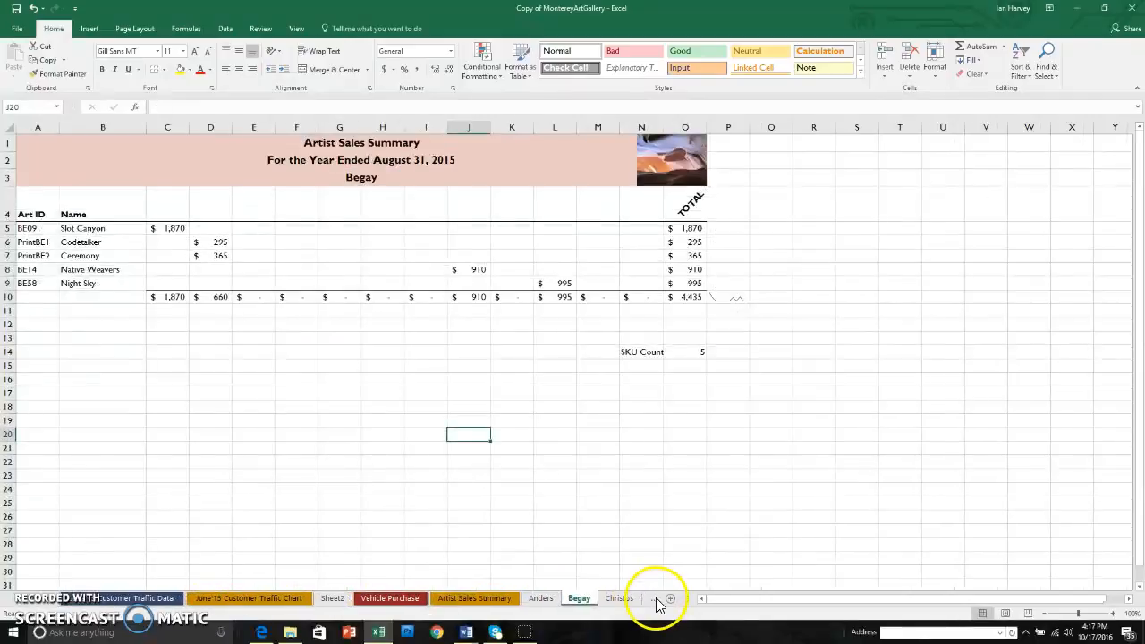
left_click(656, 599)
Open the blank worksheet Sheet3 located after the Zhang sheet
left_click(657, 599)
left_click(657, 600)
left_click(608, 599)
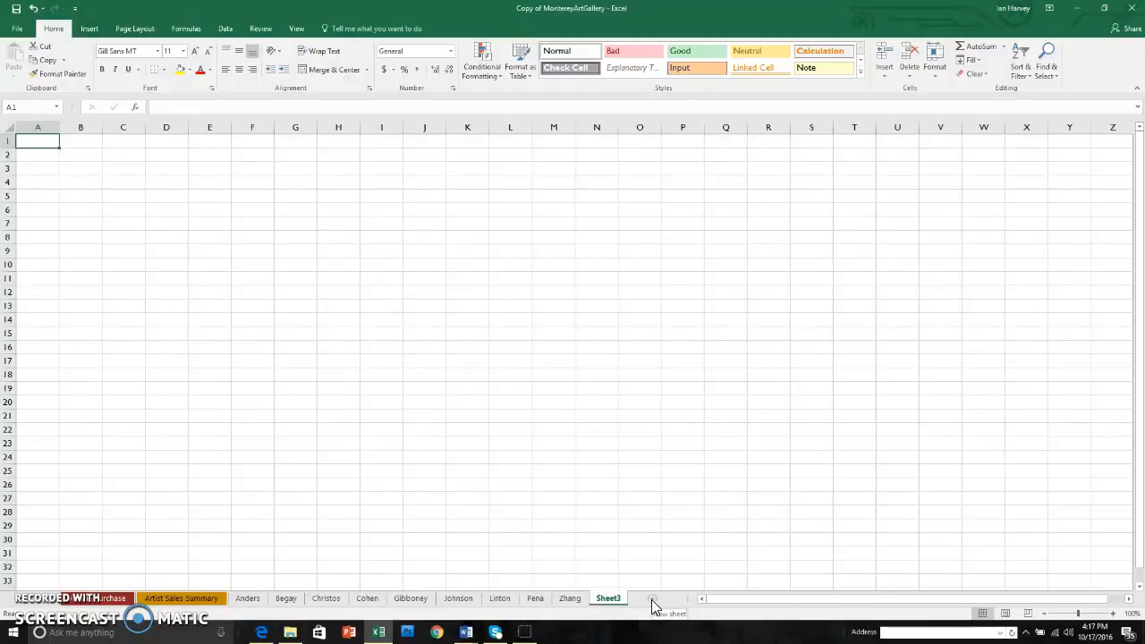
Enter an addition formula =4+1 in cell A1 and a subtraction formula =10-5 in cell A2
left_click(41, 152)
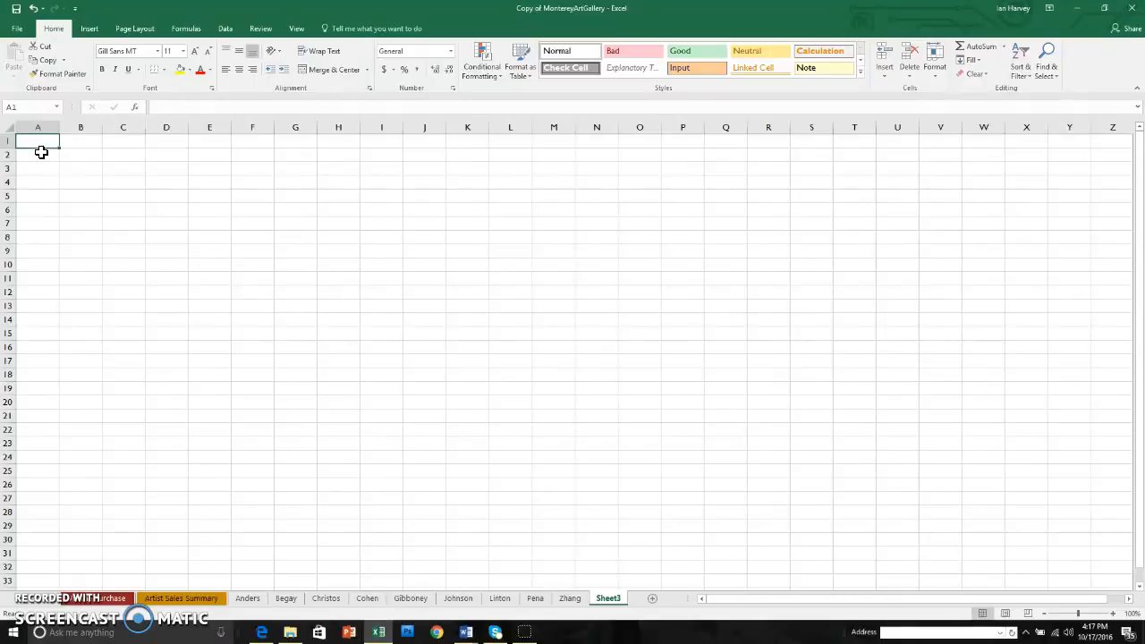
type("=")
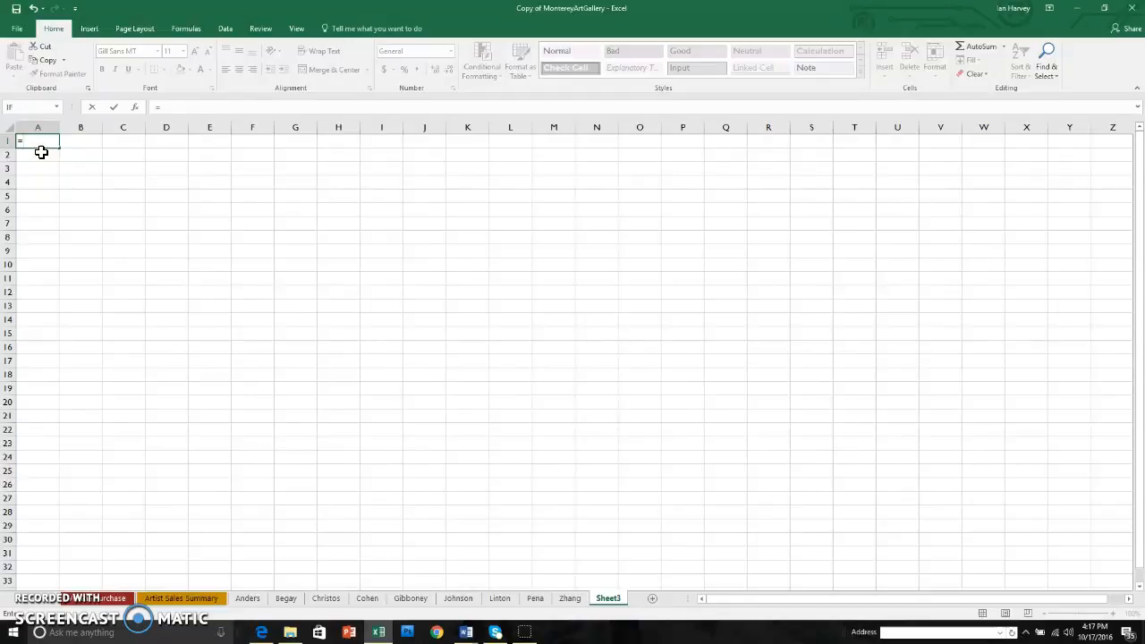
type("4+1")
key("Return")
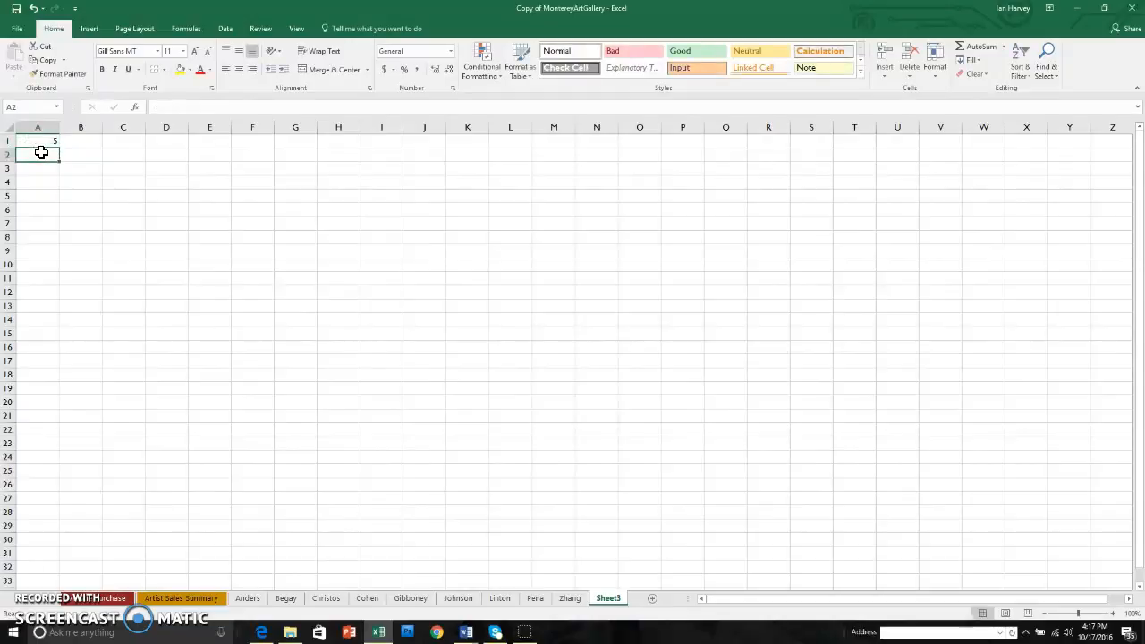
type("=")
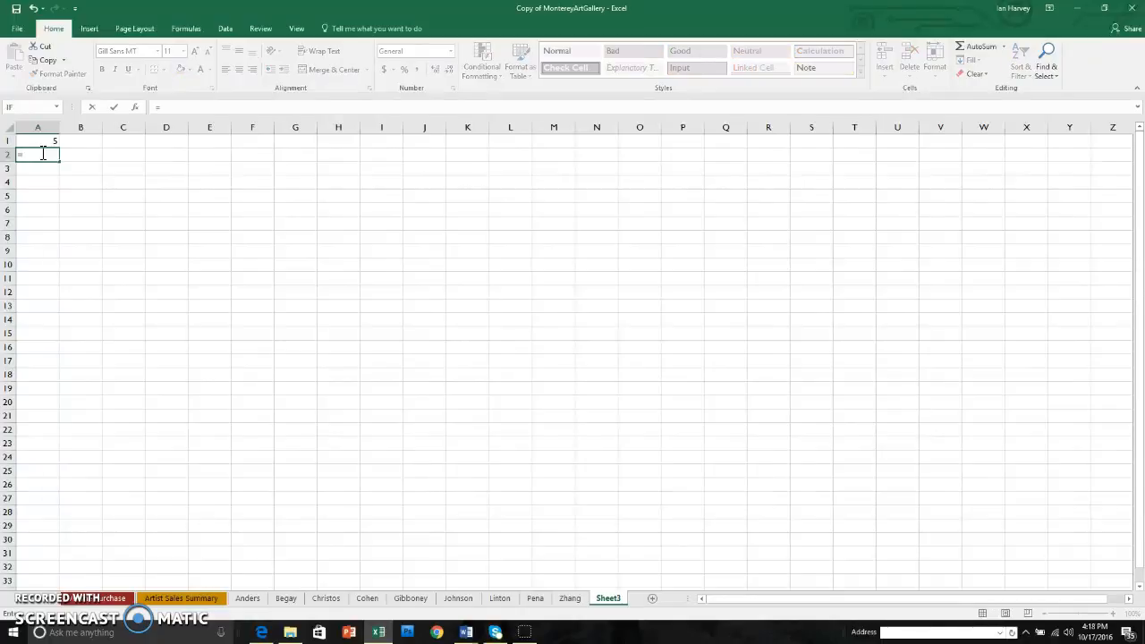
type("10-5")
key("Return")
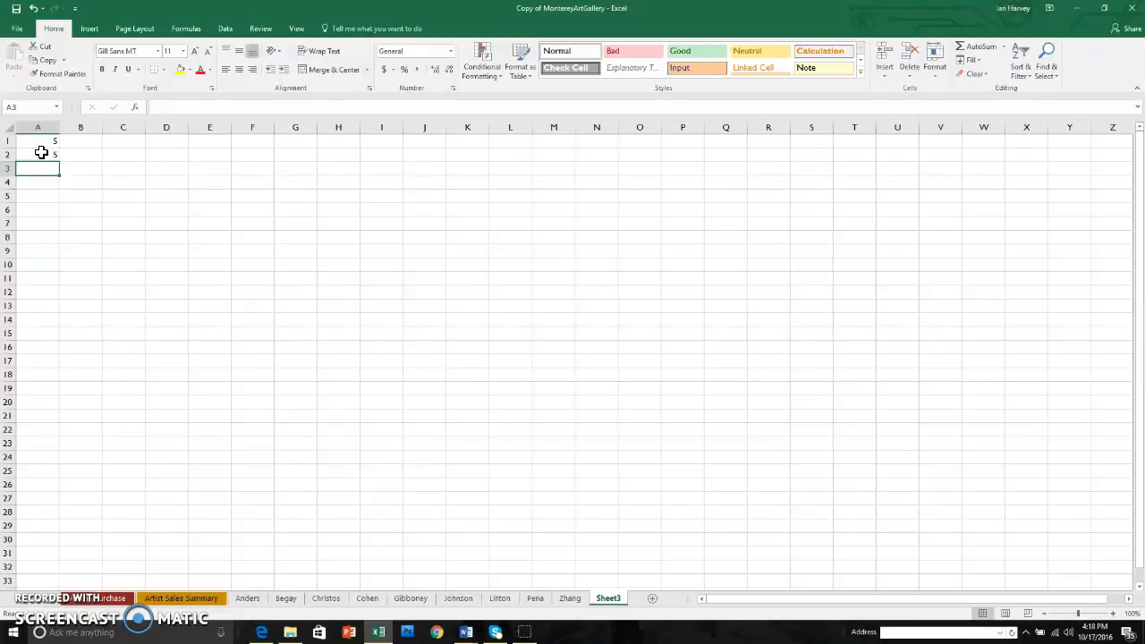
Enter a multiplication formula =2*2 in cell A3 and a division formula =6/3 in cell A4
type("=")
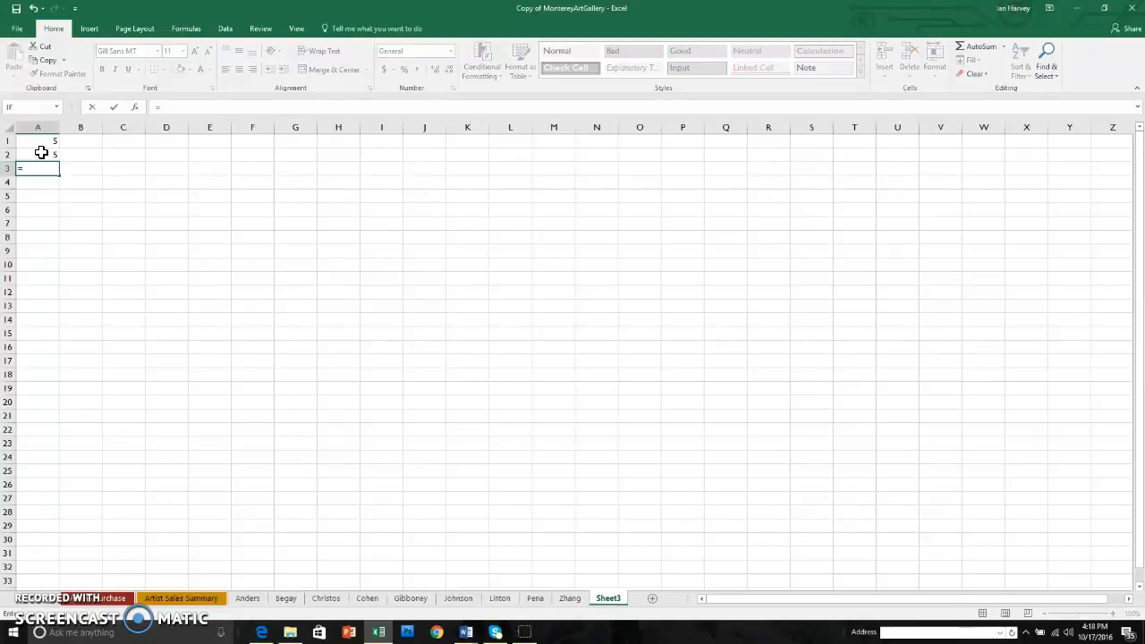
type("2*2")
key("Return")
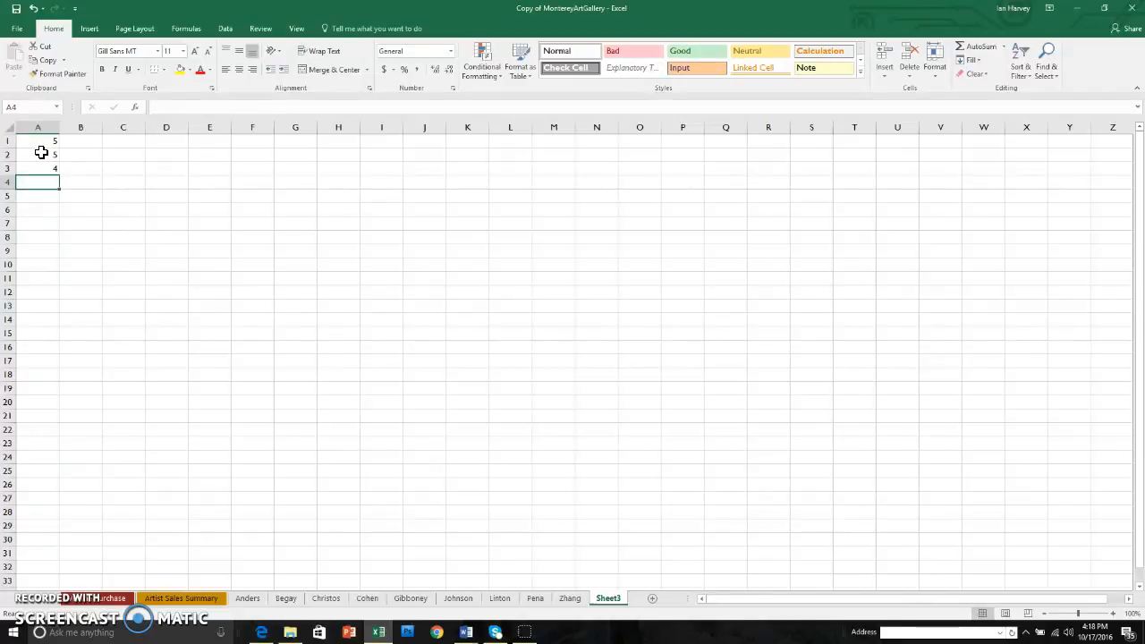
type("=")
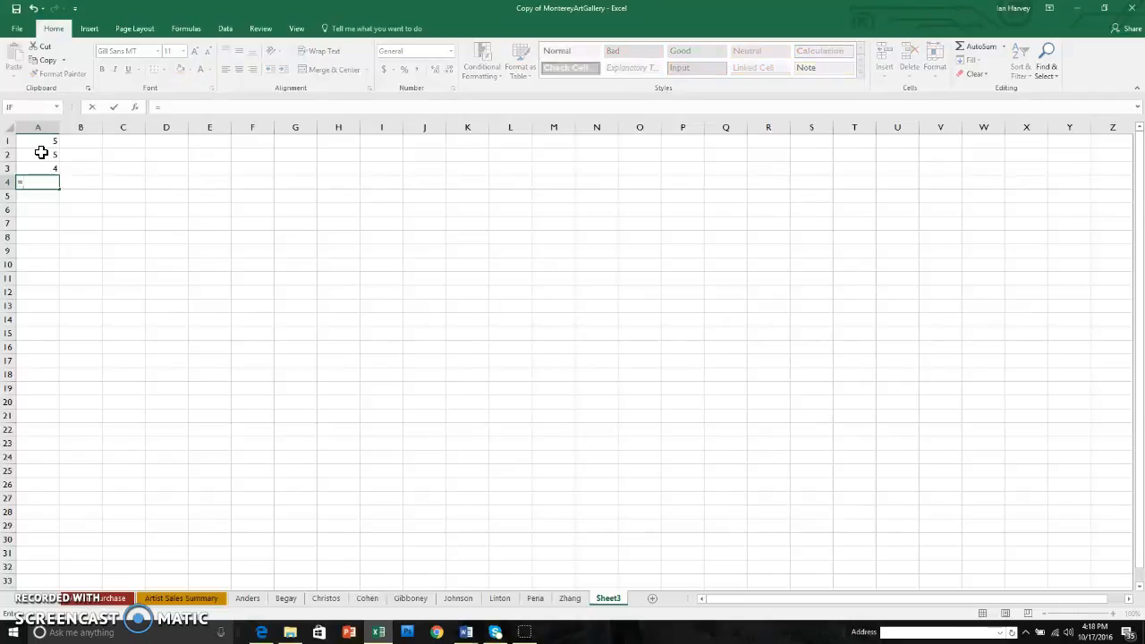
type("6/3")
key("Return")
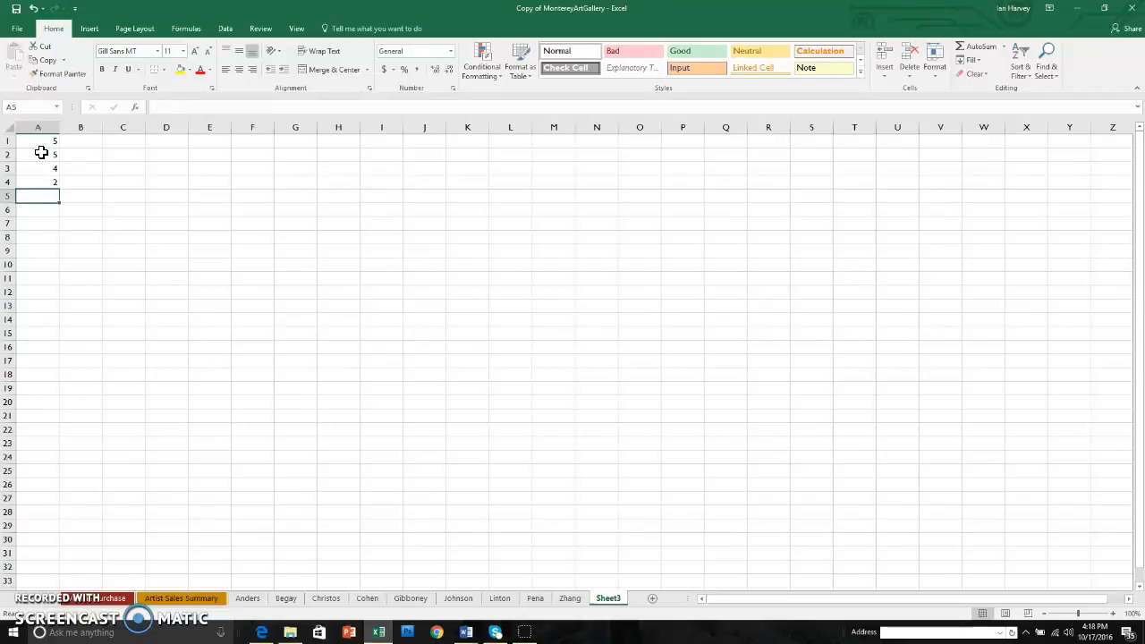
Fill cells B1 to B4 with the values 1, 2, 3 and 4
left_click(90, 141)
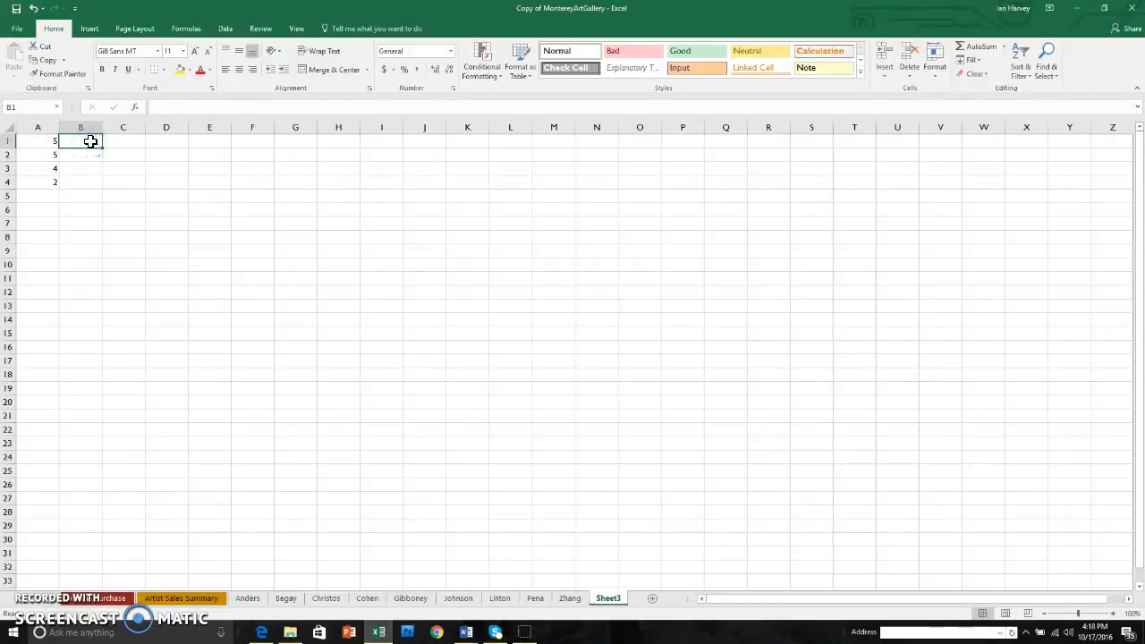
key("Return")
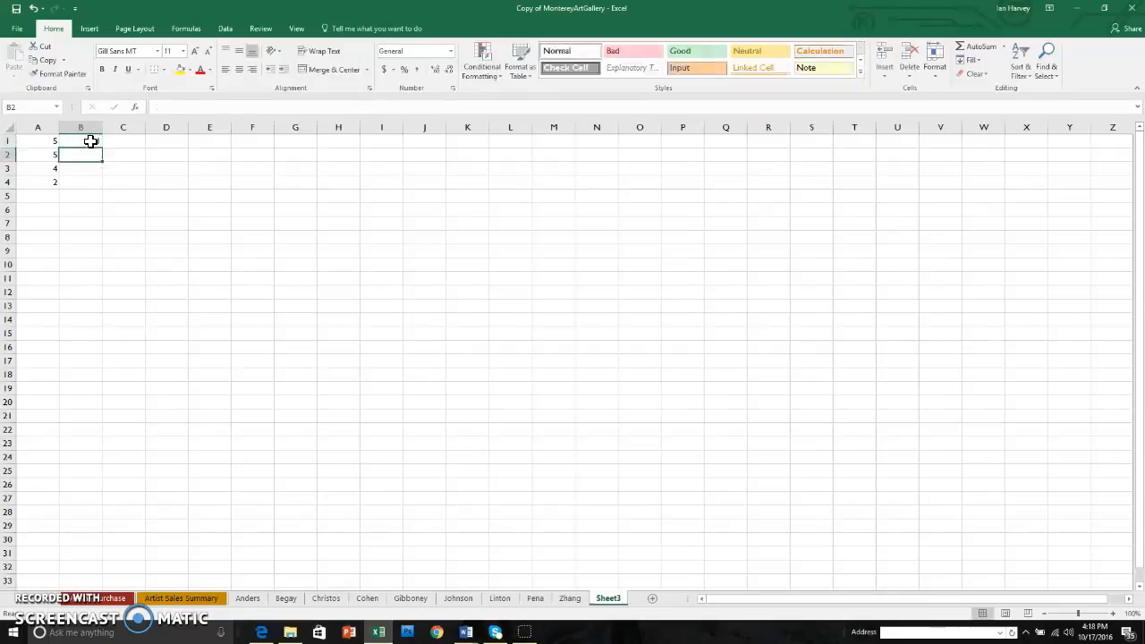
type("2")
key("Return")
type("3")
key("Return")
type("4")
key("Return")
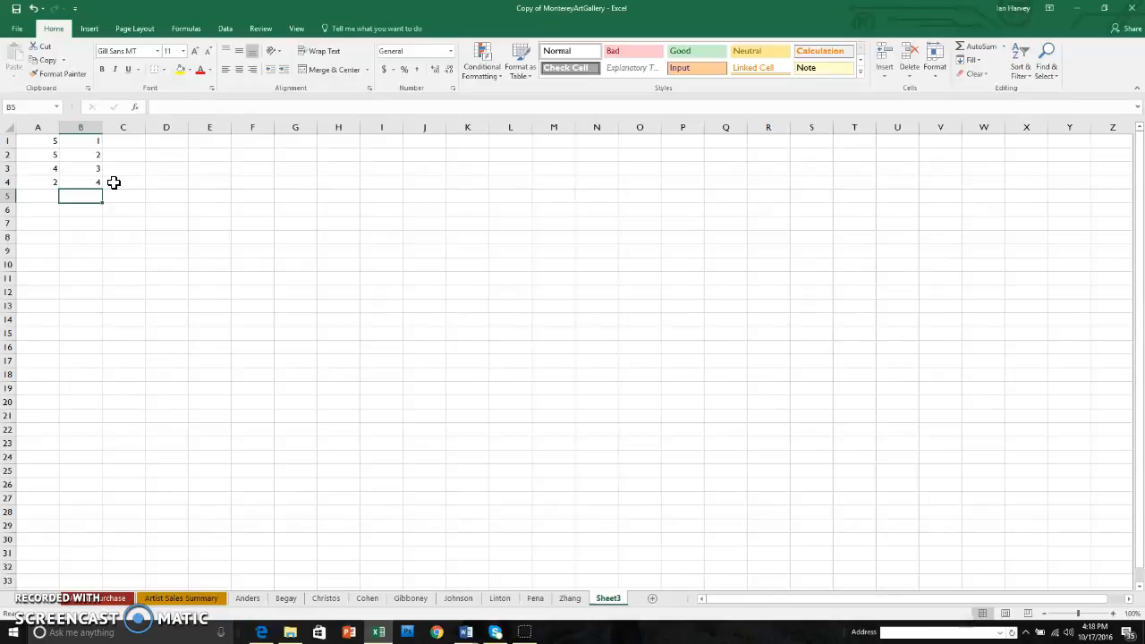
Fill cells C1 to C4 with the values 78, 14, 2 and 47
left_click(128, 140)
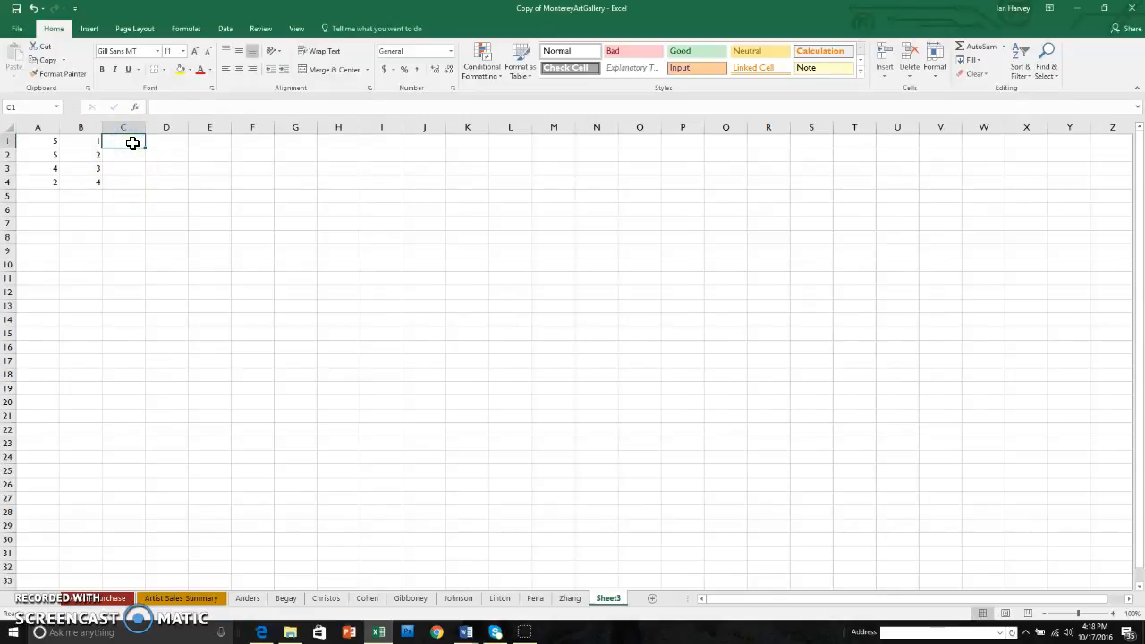
type("78")
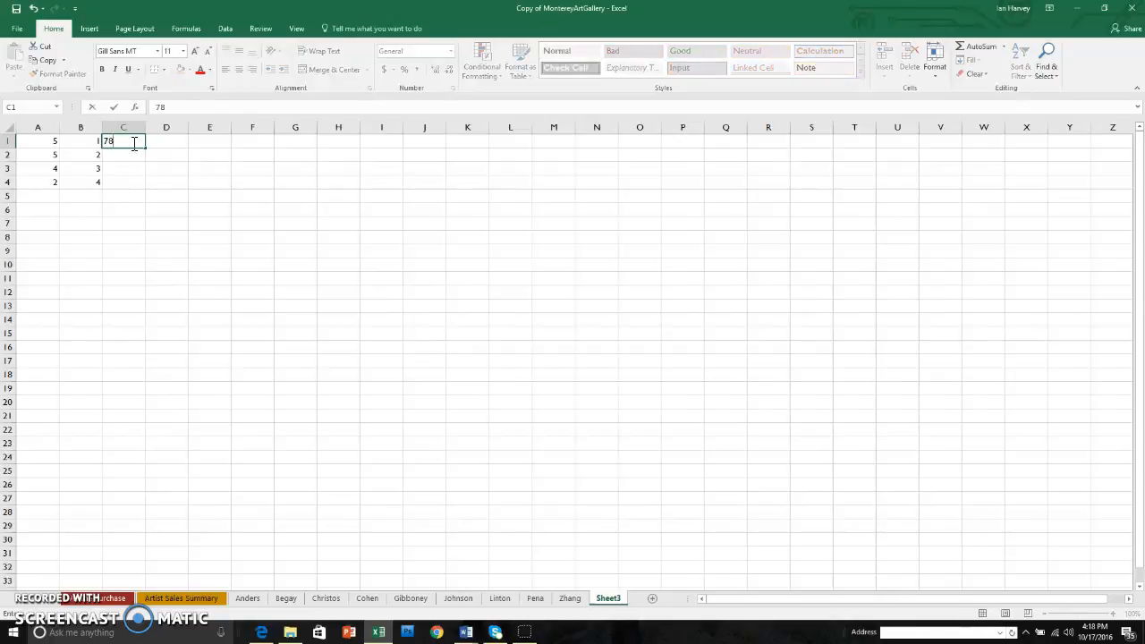
type("+")
key("BackSpace")
key("Return")
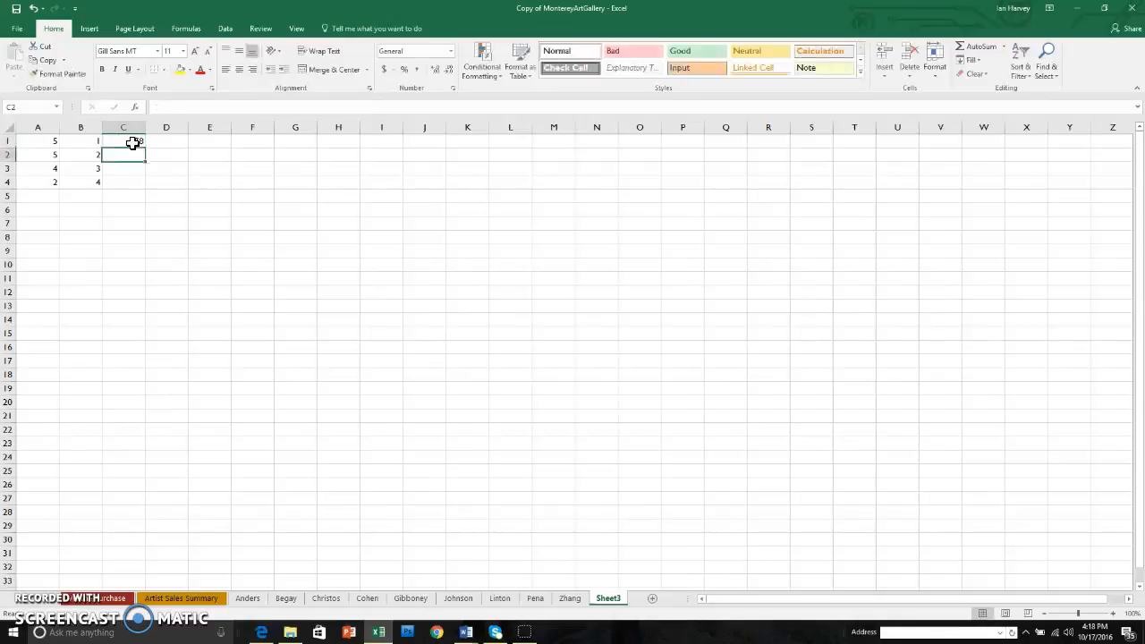
type("14")
key("Return")
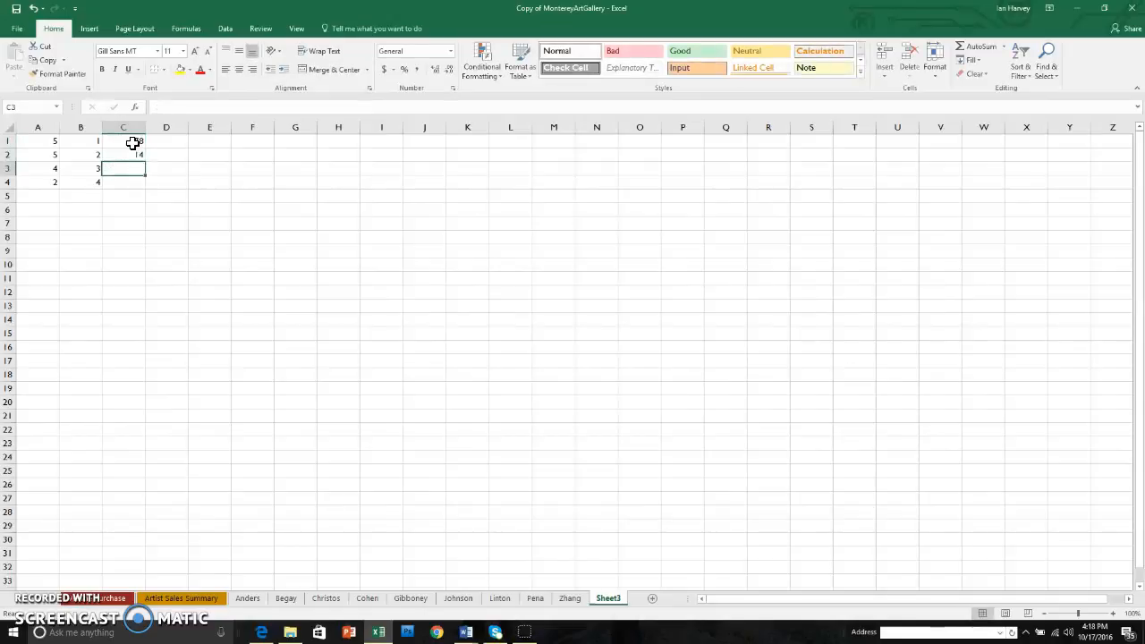
type("2")
key("Return")
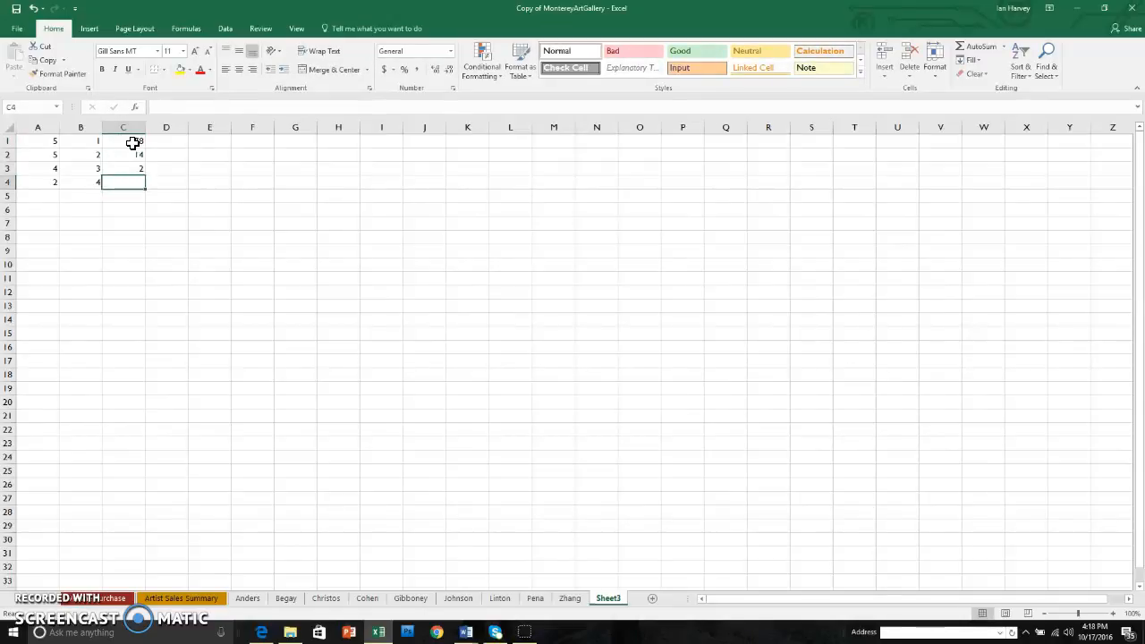
type("47")
key("Return")
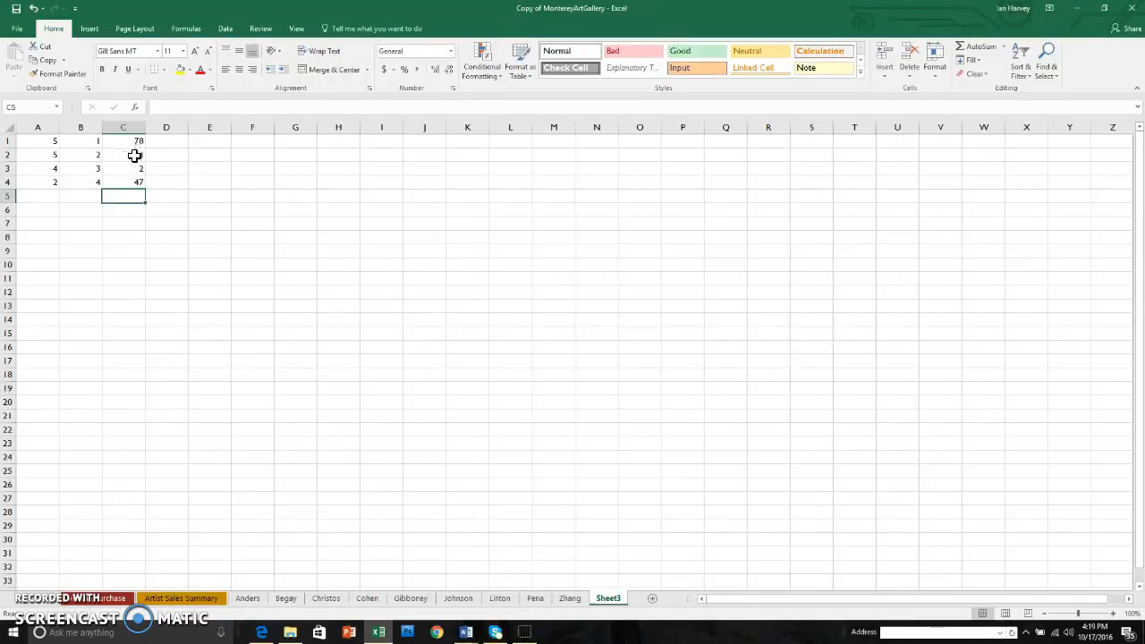
Begin a cell-reference sum in cell B5 that adds B1 and B2, removing the wrongly picked B4 reference
left_click(113, 195)
left_click(90, 197)
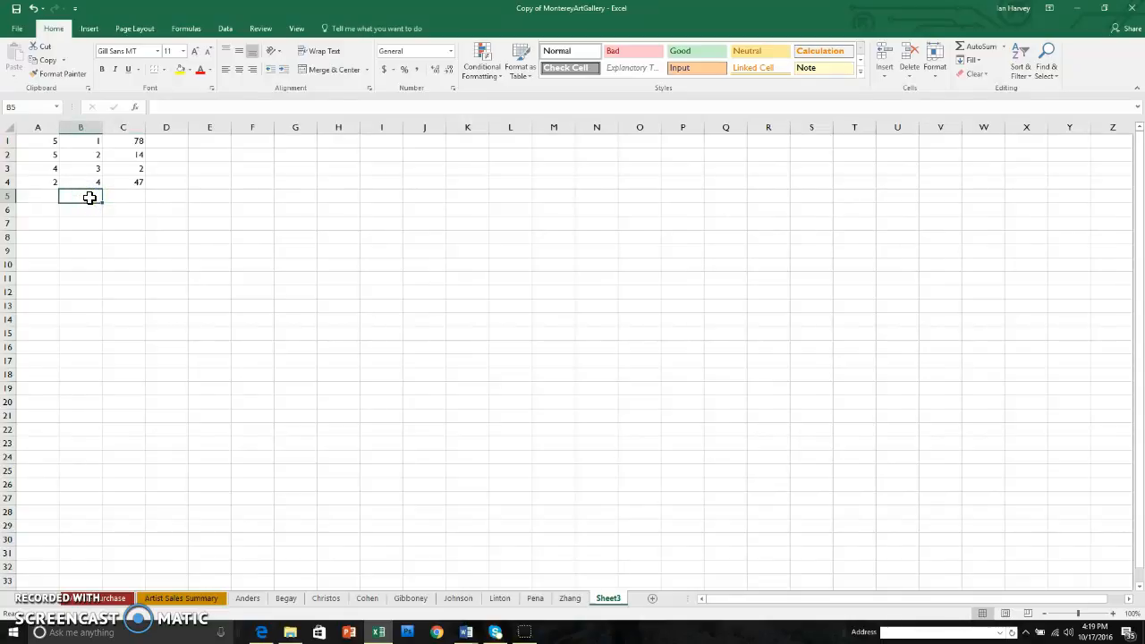
type("=")
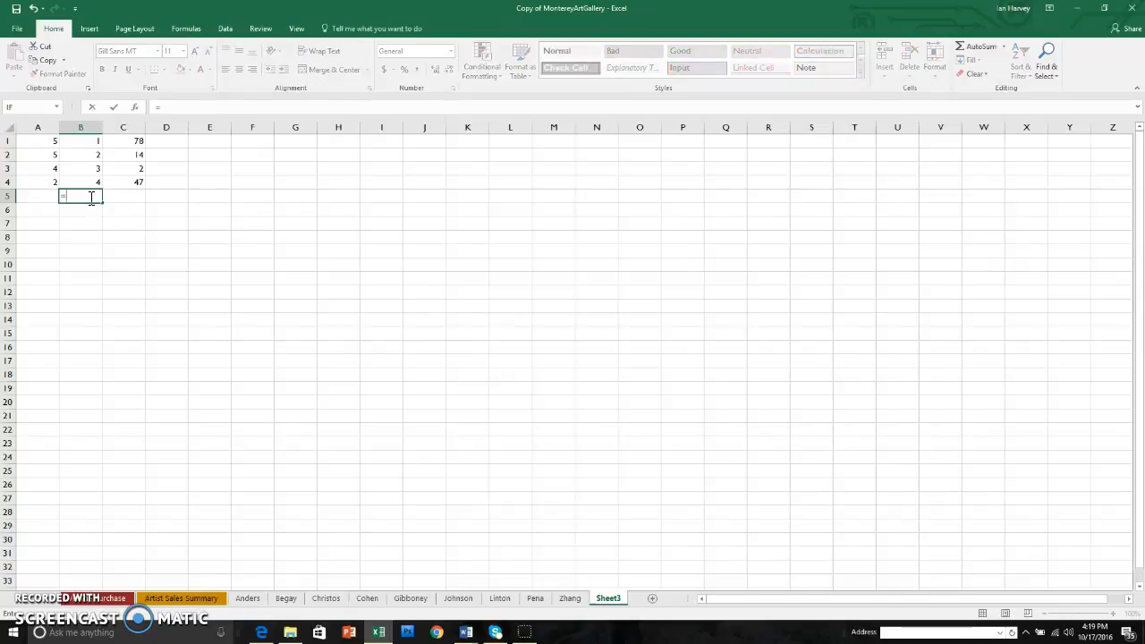
type("b1+")
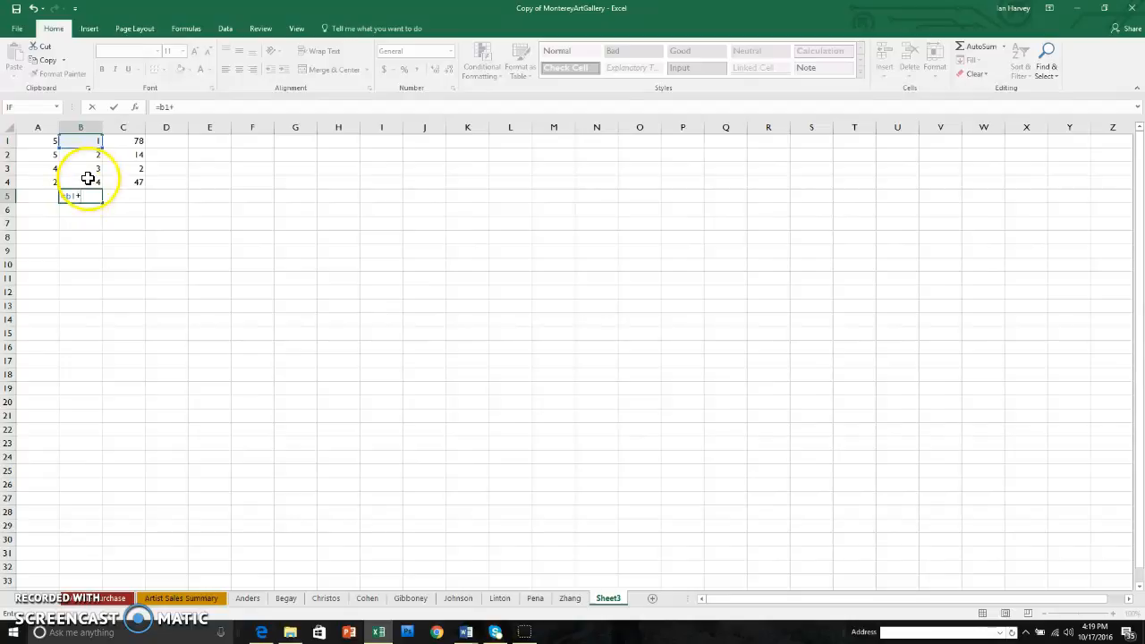
left_click(89, 157)
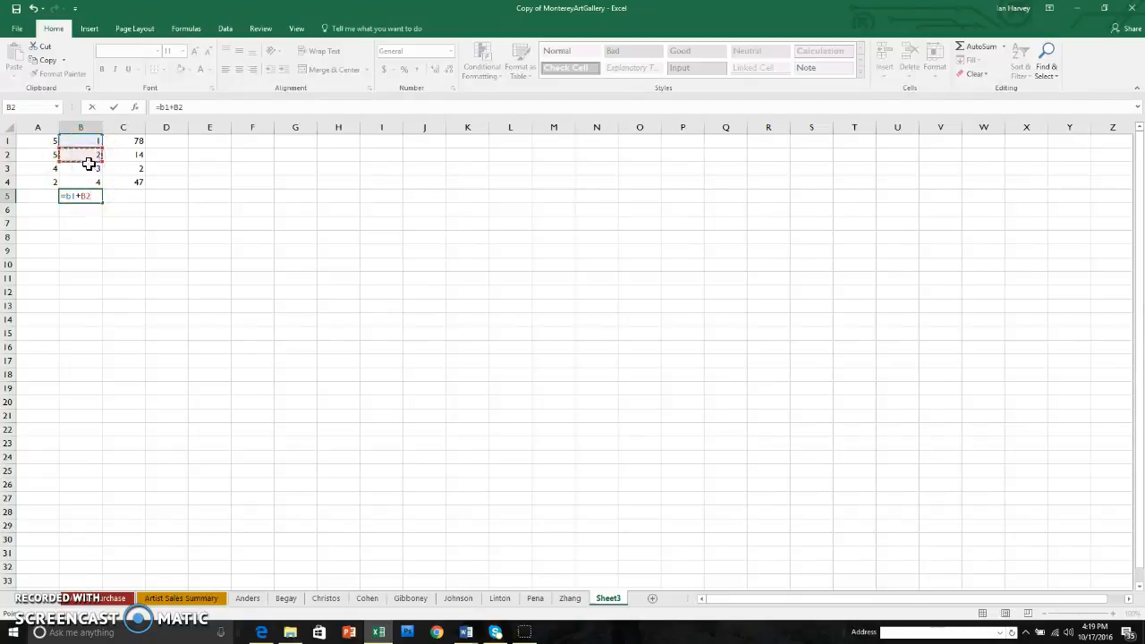
type("+")
left_click(95, 178)
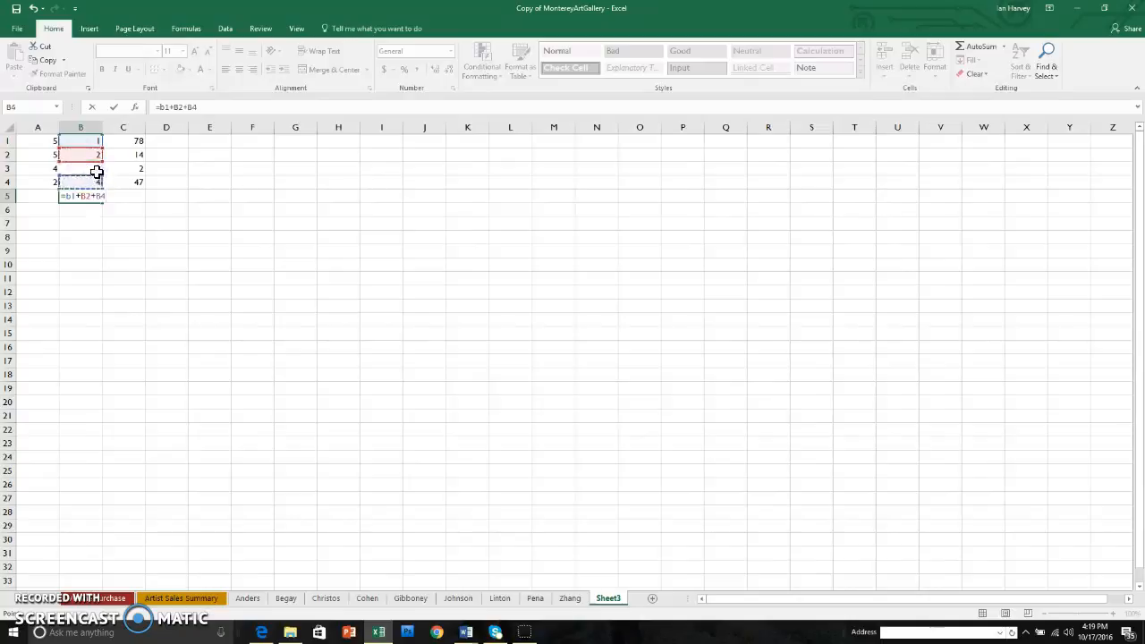
key("BackSpace")
left_click(95, 171)
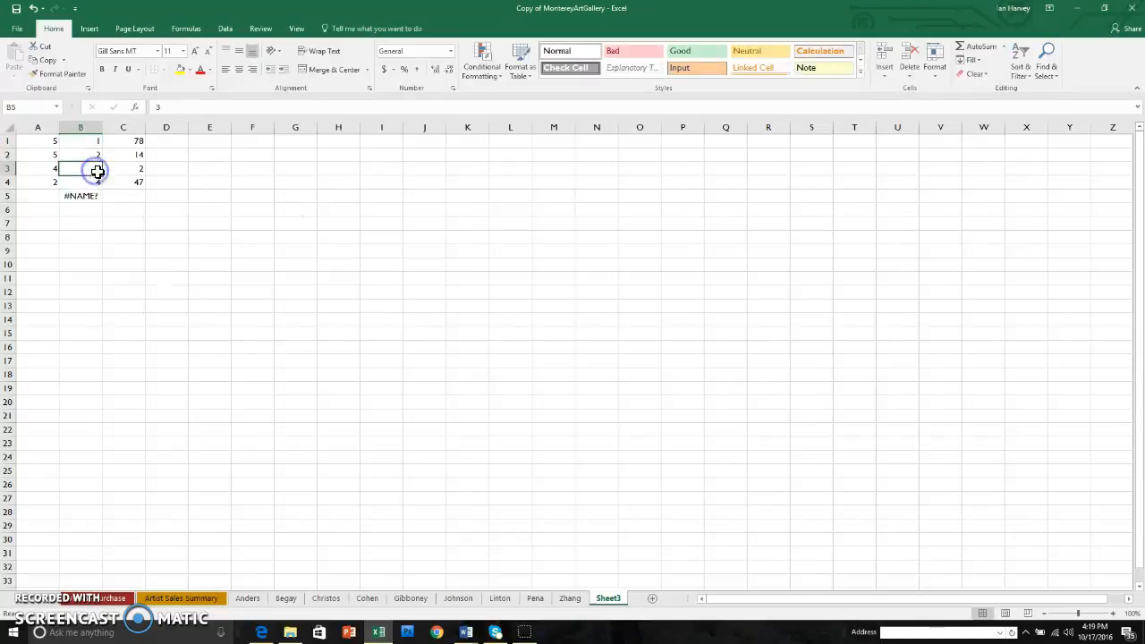
Correct the formula in cell B5 so it reads =B1+B2+B3+B4
left_click(85, 201)
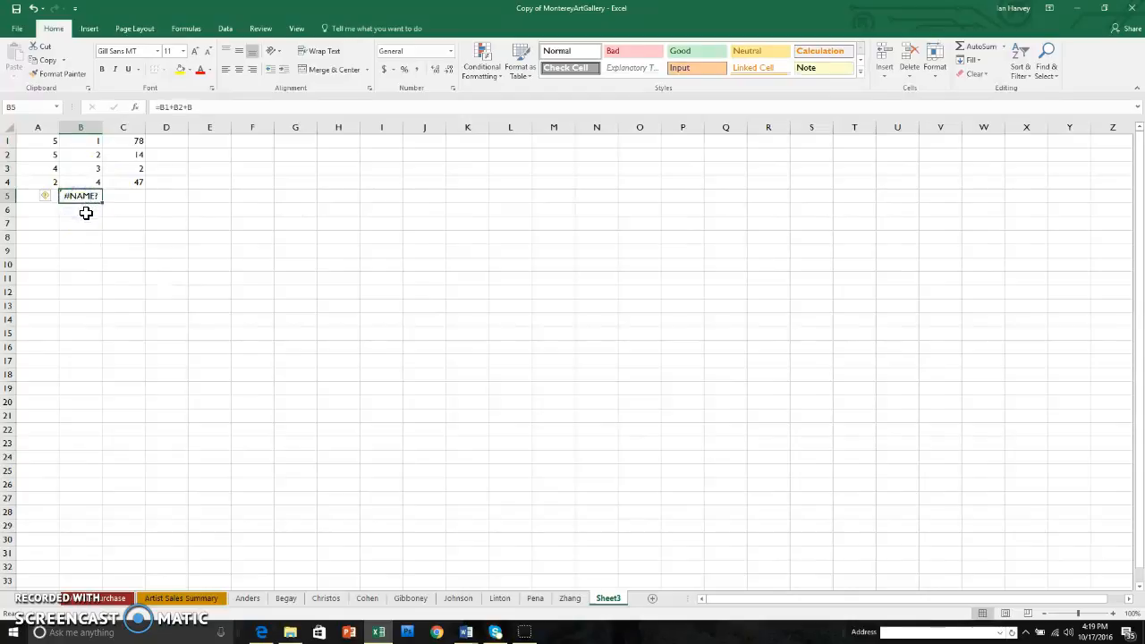
double_click(94, 202)
left_click(102, 198)
double_click(97, 195)
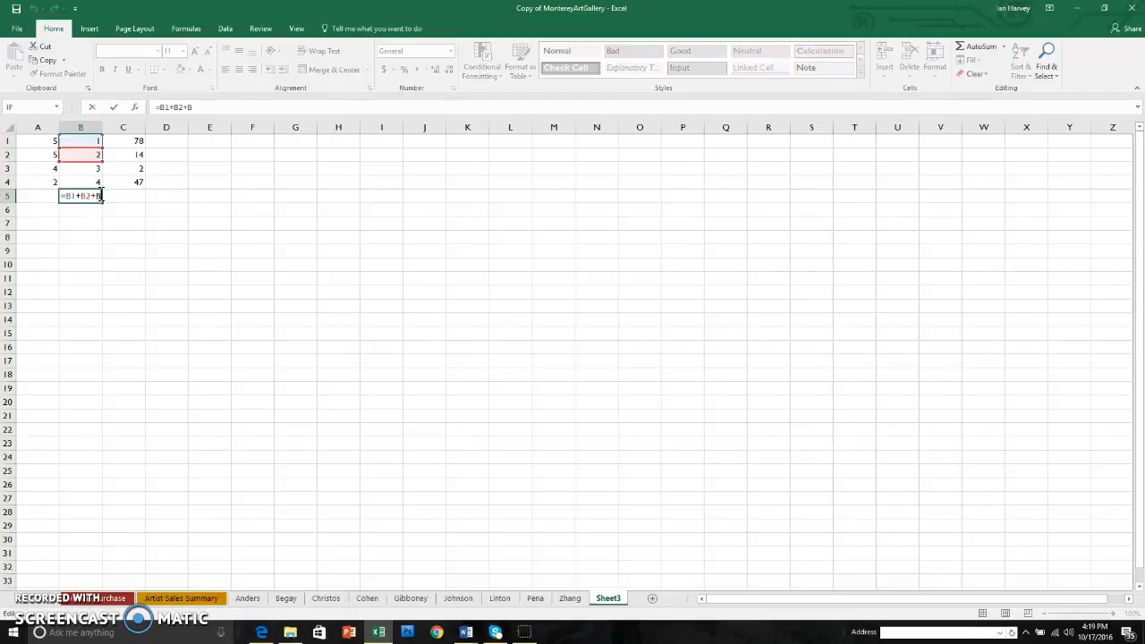
key("BackSpace")
left_click(87, 169)
type("+")
left_click(87, 182)
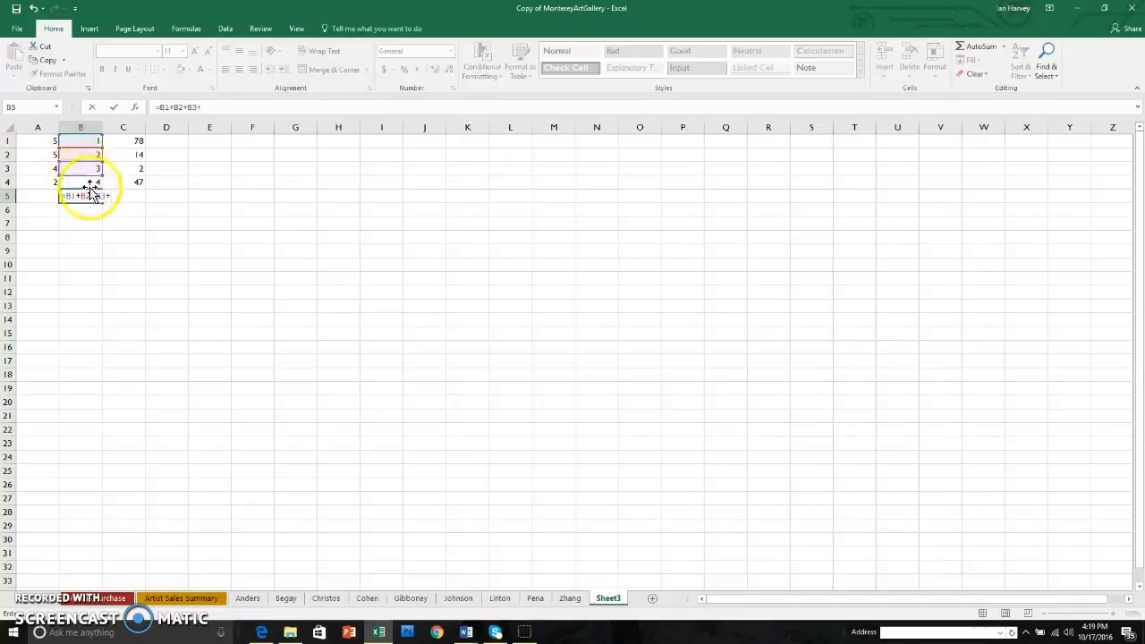
key("Return")
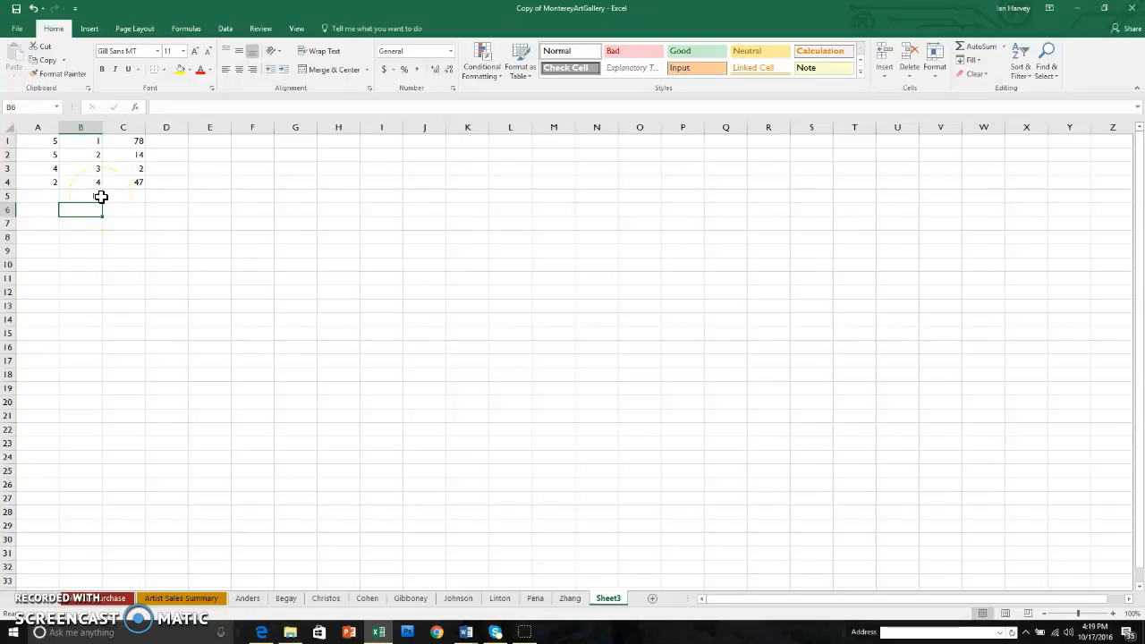
Change the value in cell B2 to 6
left_click(99, 206)
left_click(89, 155)
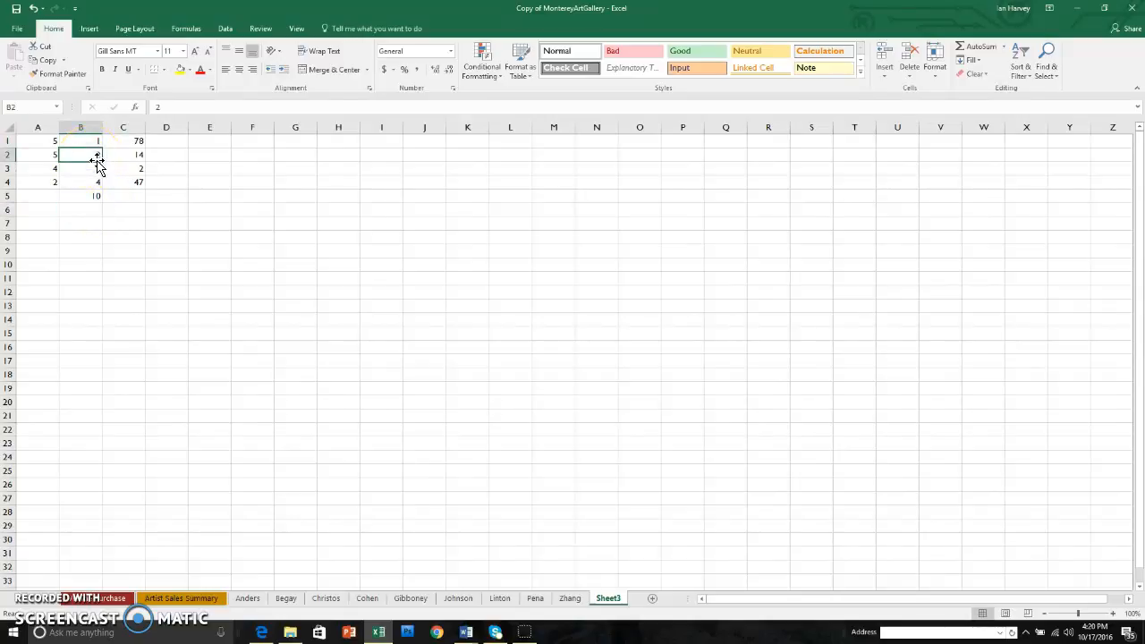
type("6")
key("Return")
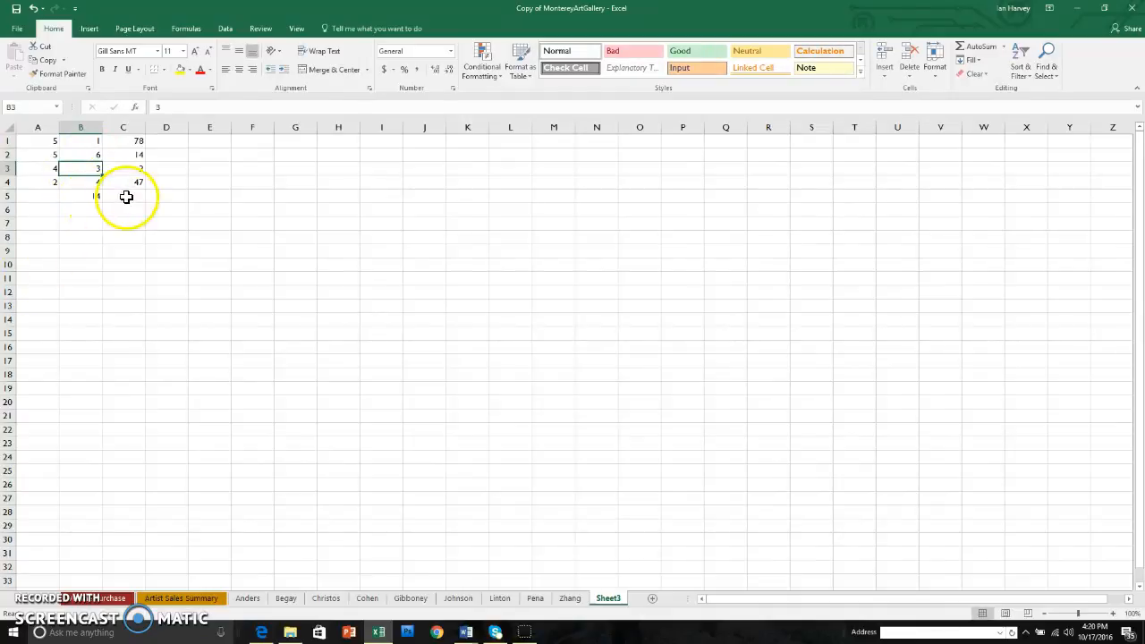
Copy the sum formula from cell B5 across into cell C5 with the fill handle
left_click(82, 197)
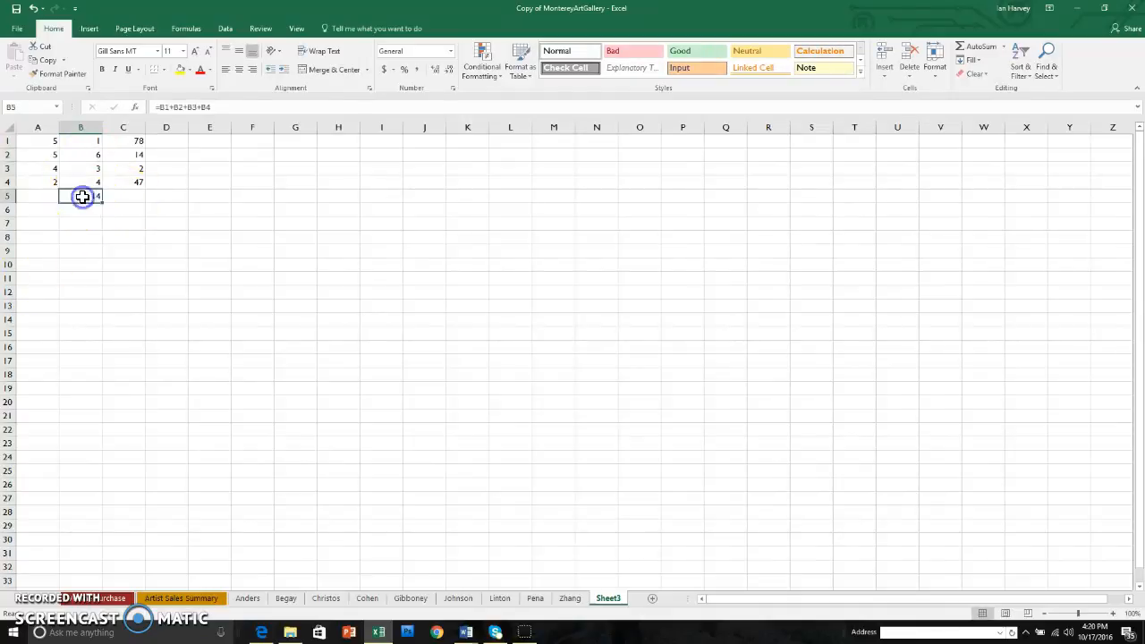
left_click_drag(102, 203, 136, 201)
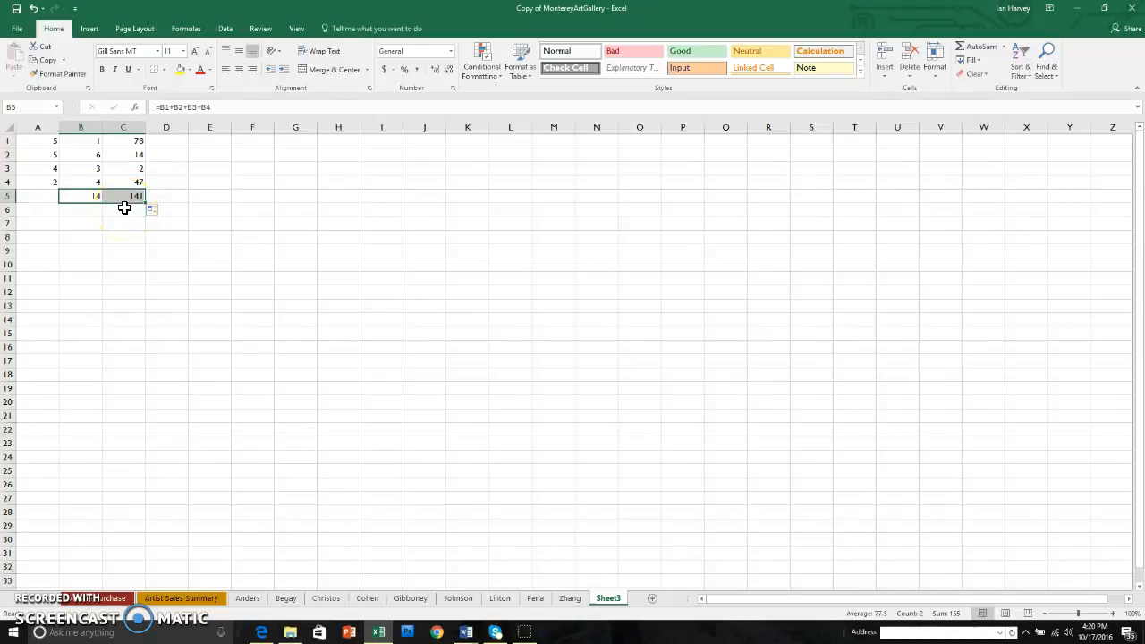
key("Tab")
left_click(122, 212)
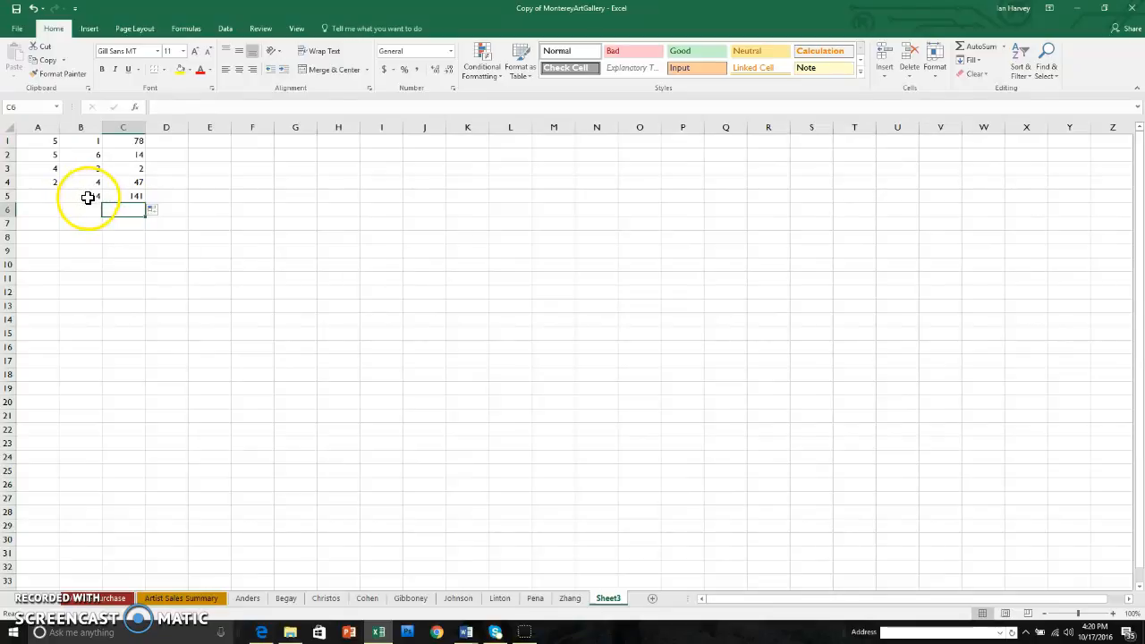
Compare the formulas in B5 and C5, and open C5's formula to examine its cell references
left_click(88, 198)
left_click(127, 197)
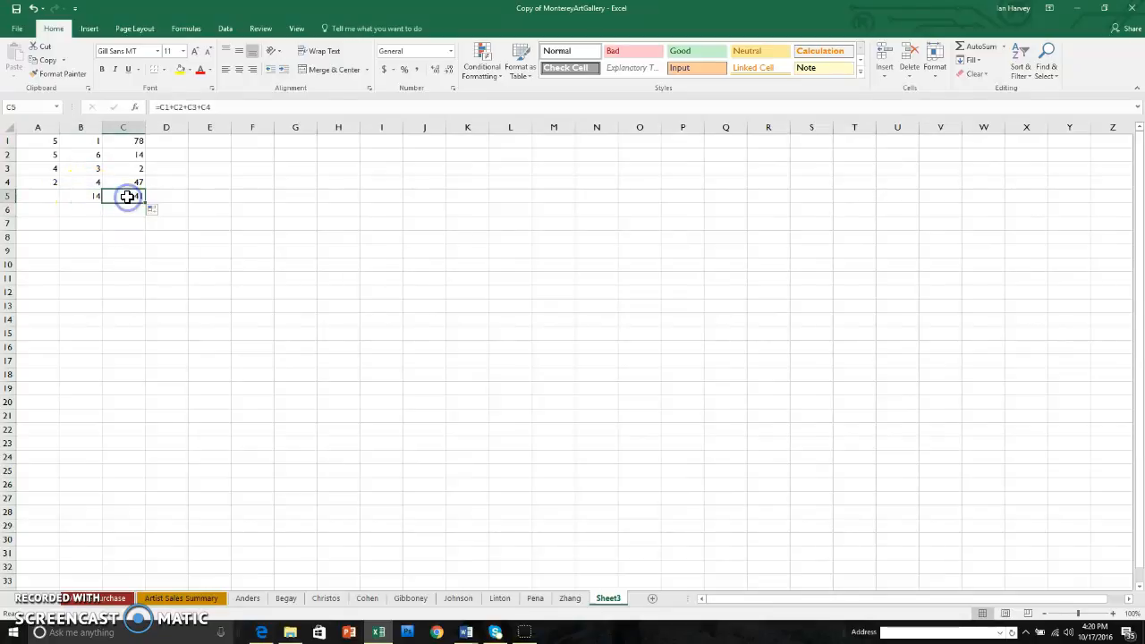
double_click(129, 197)
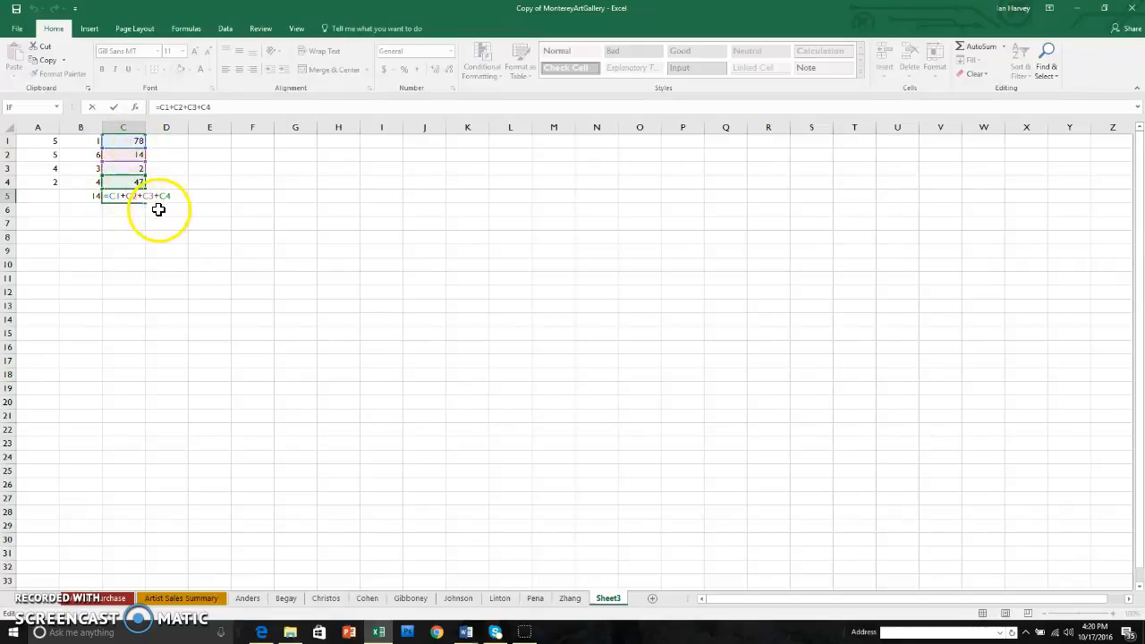
Enter the formula =2+4*10^2-3/2 in cell D1
key("Return")
left_click(171, 142)
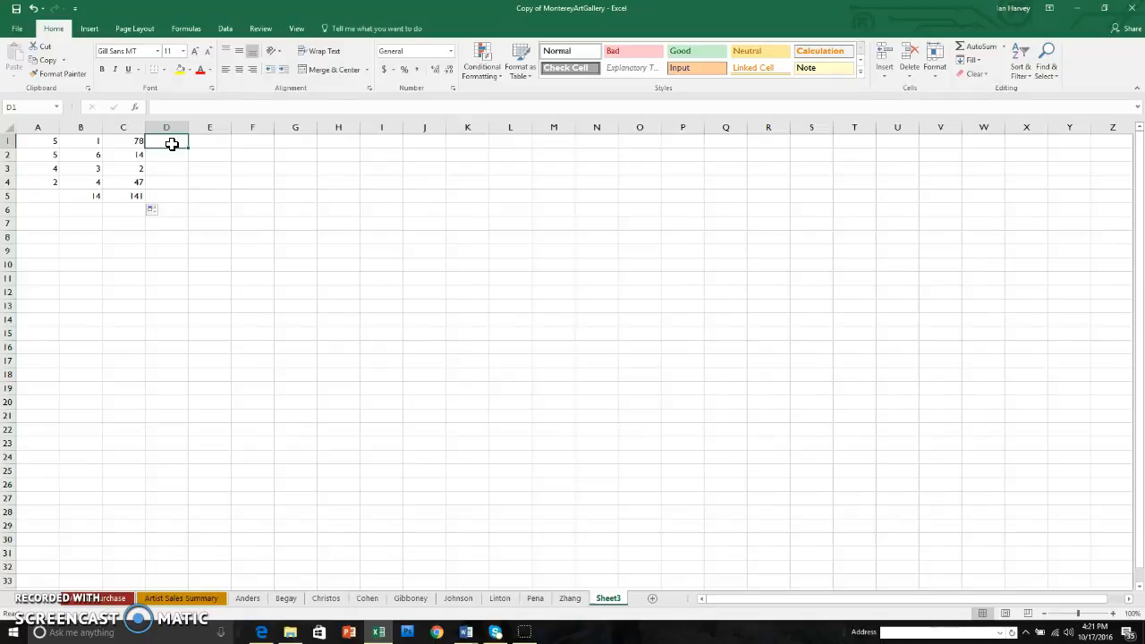
type("=")
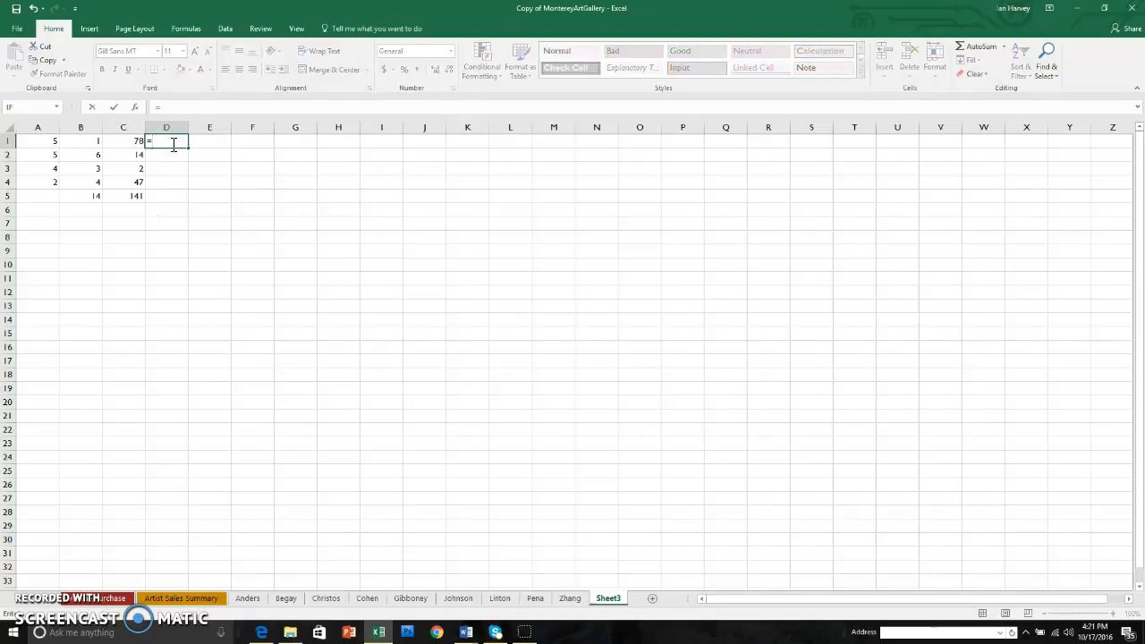
type("2+4")
type("*10^")
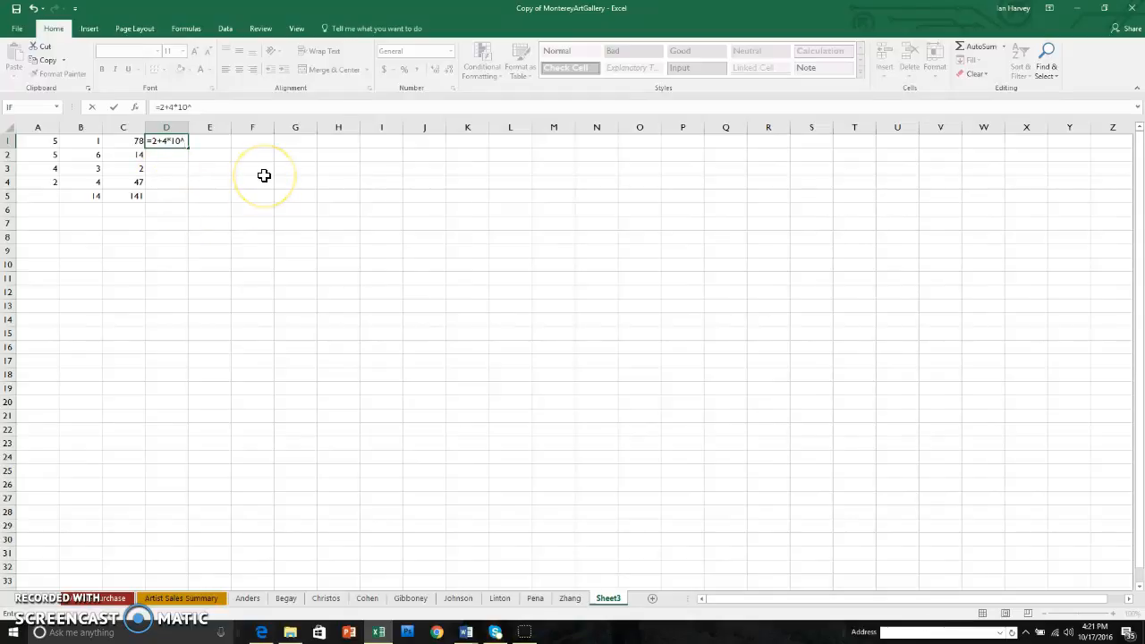
type("2")
type("-3/2")
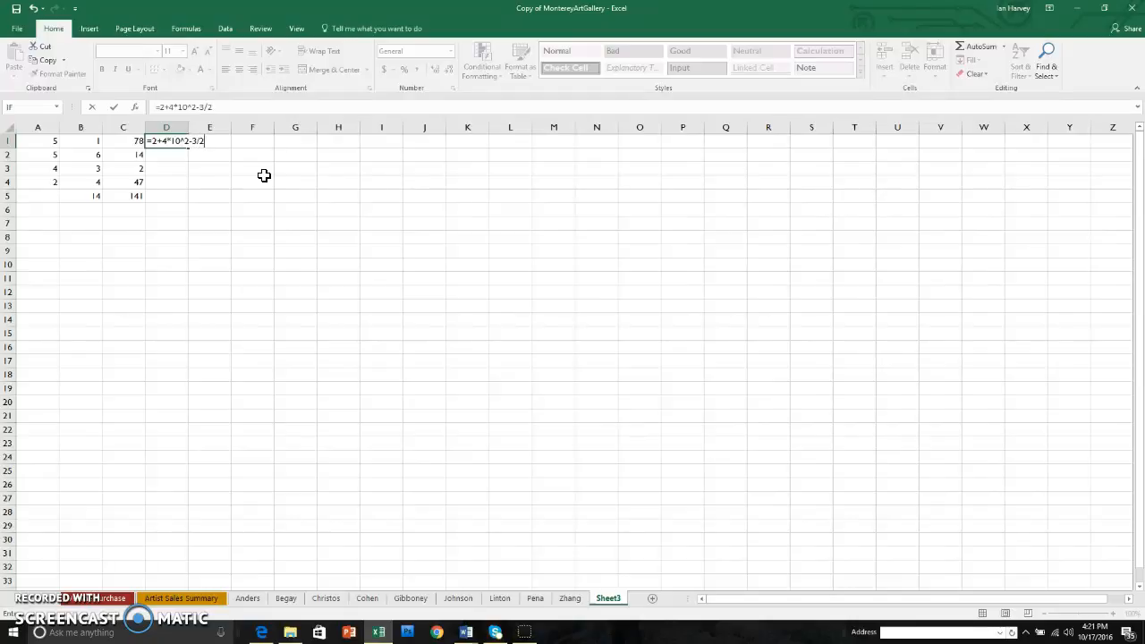
key("Return")
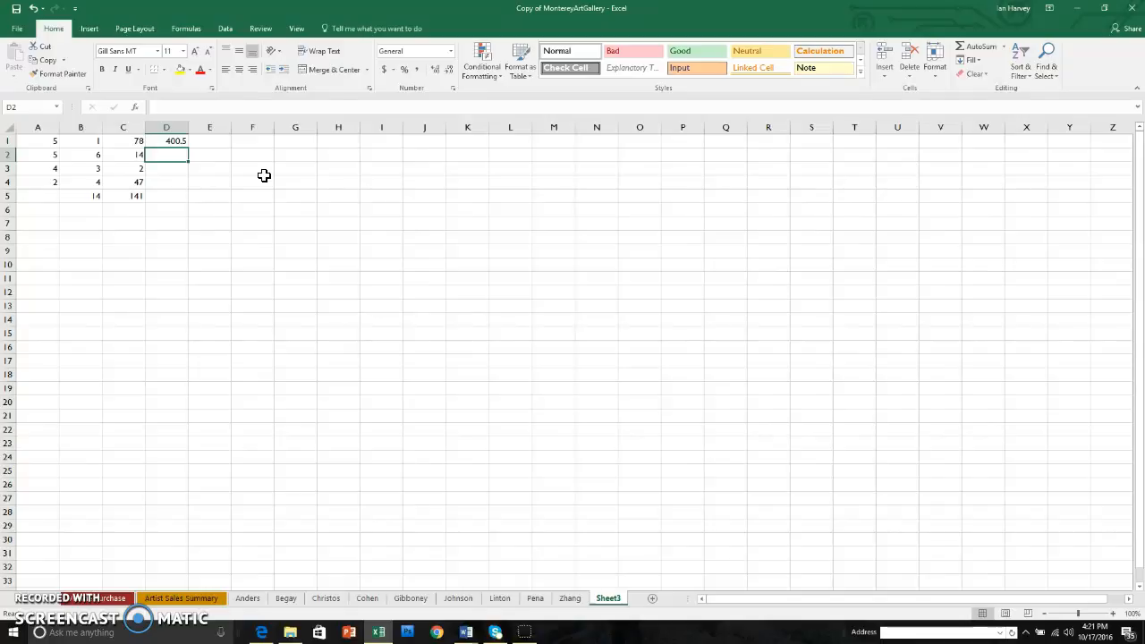
Copy the formula from cell D1 and paste it into cell D2
right_click(175, 146)
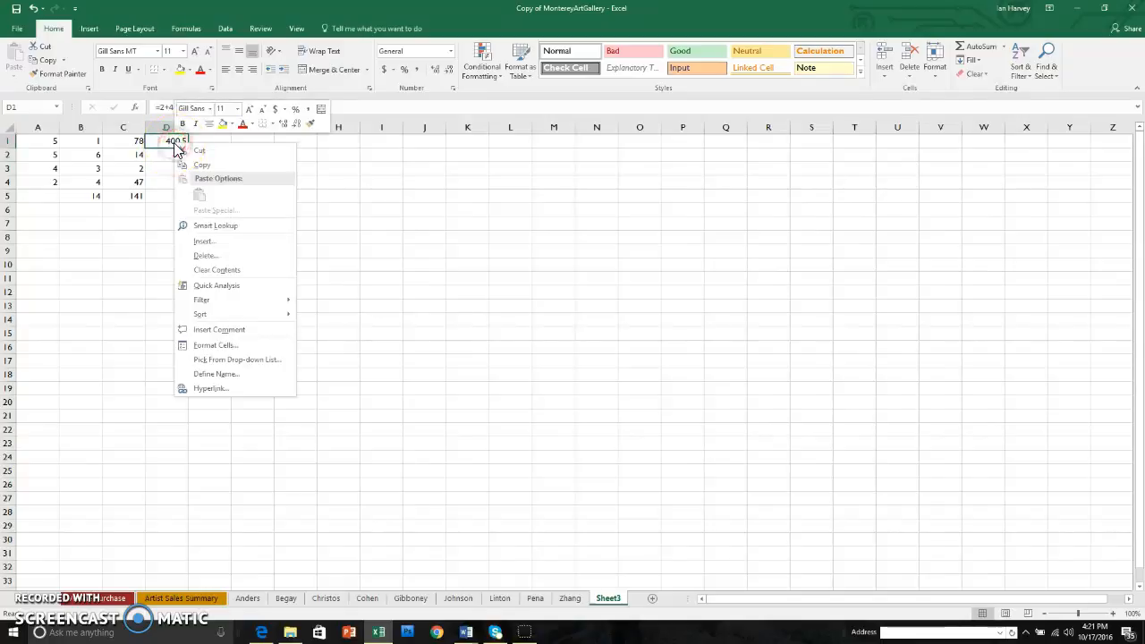
left_click(200, 165)
right_click(170, 154)
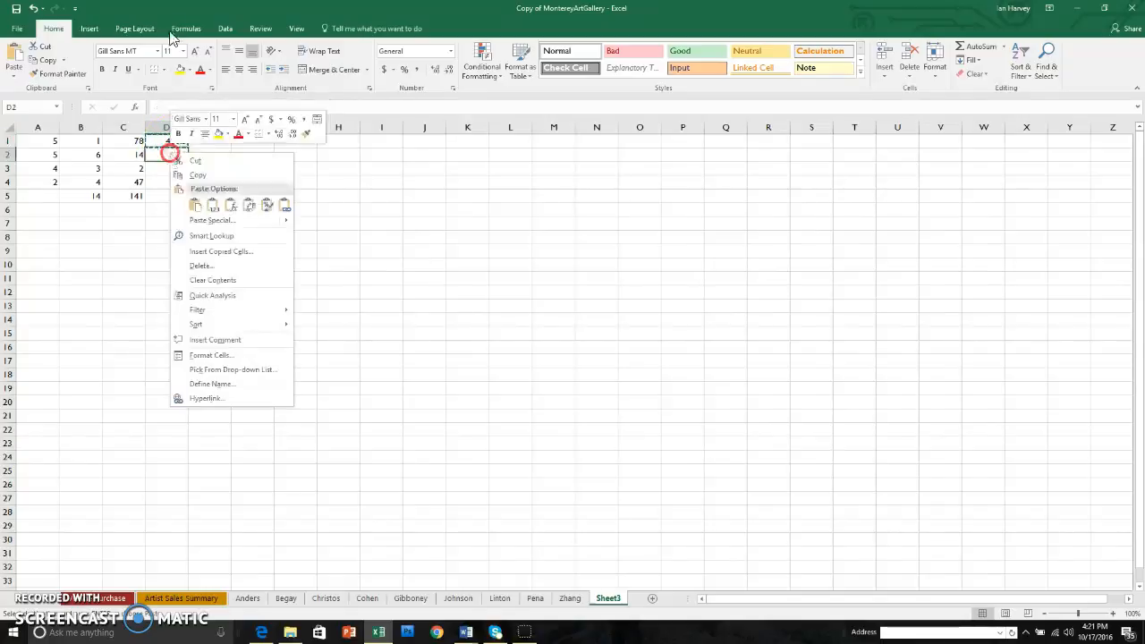
left_click(195, 205)
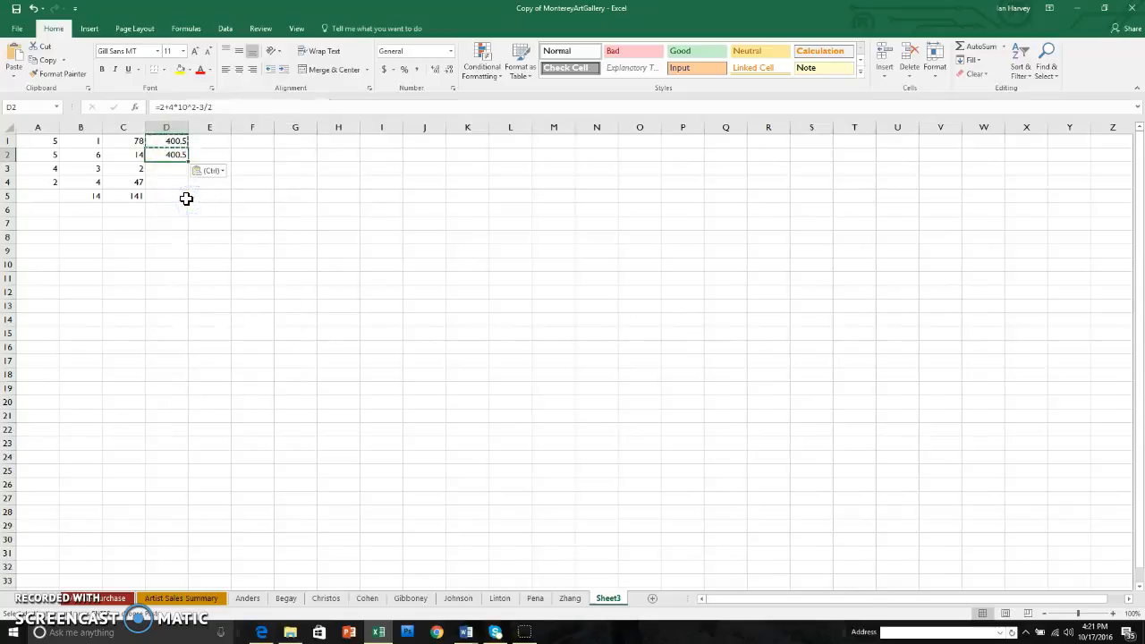
left_click(175, 167)
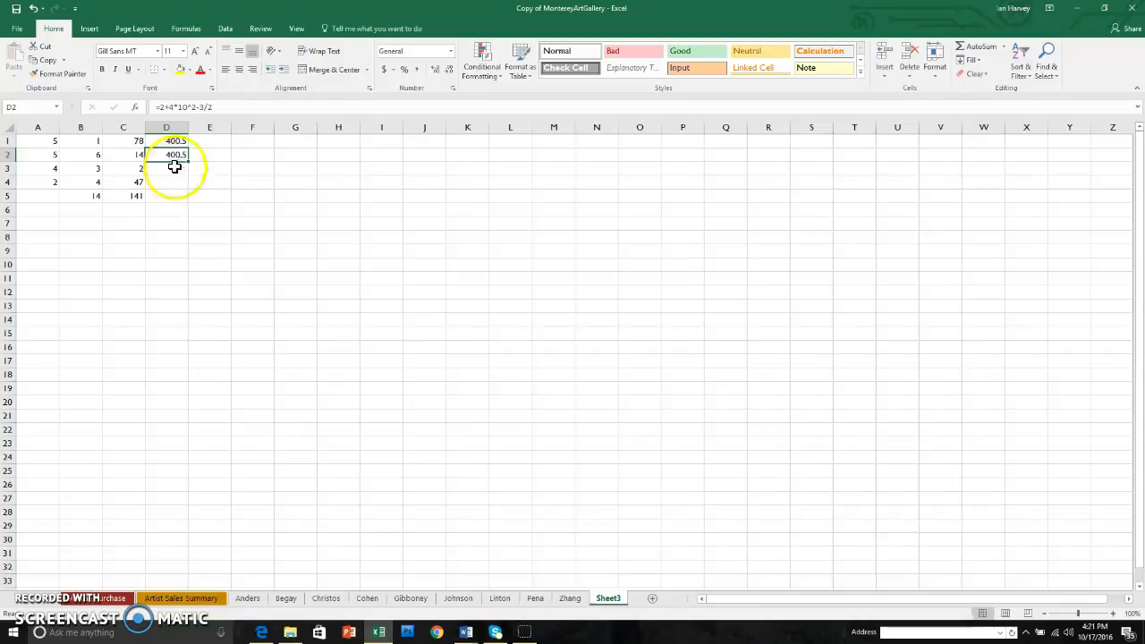
Add parentheses around the addition in D2's formula so it reads =(2+4)*10^2-3/2
double_click(170, 155)
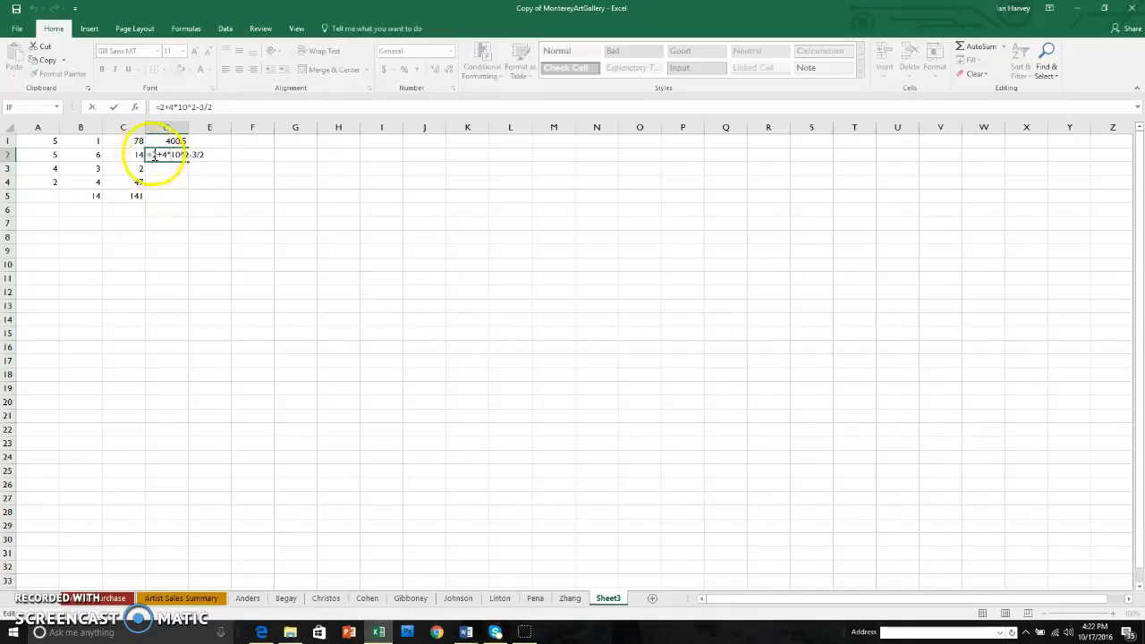
type("(")
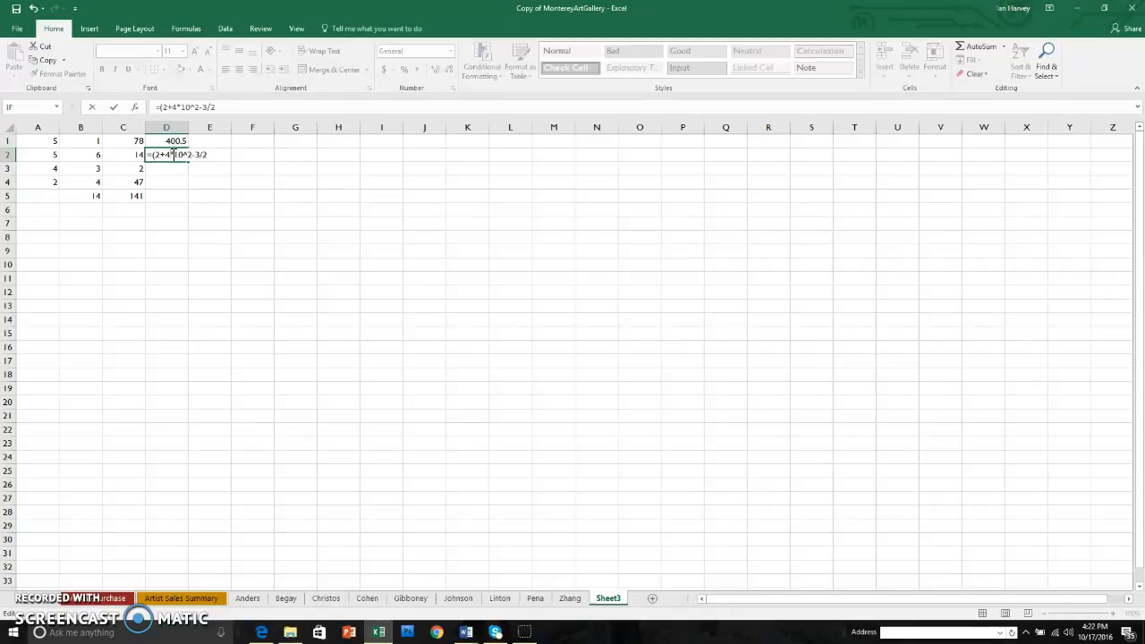
type(")")
key("Return")
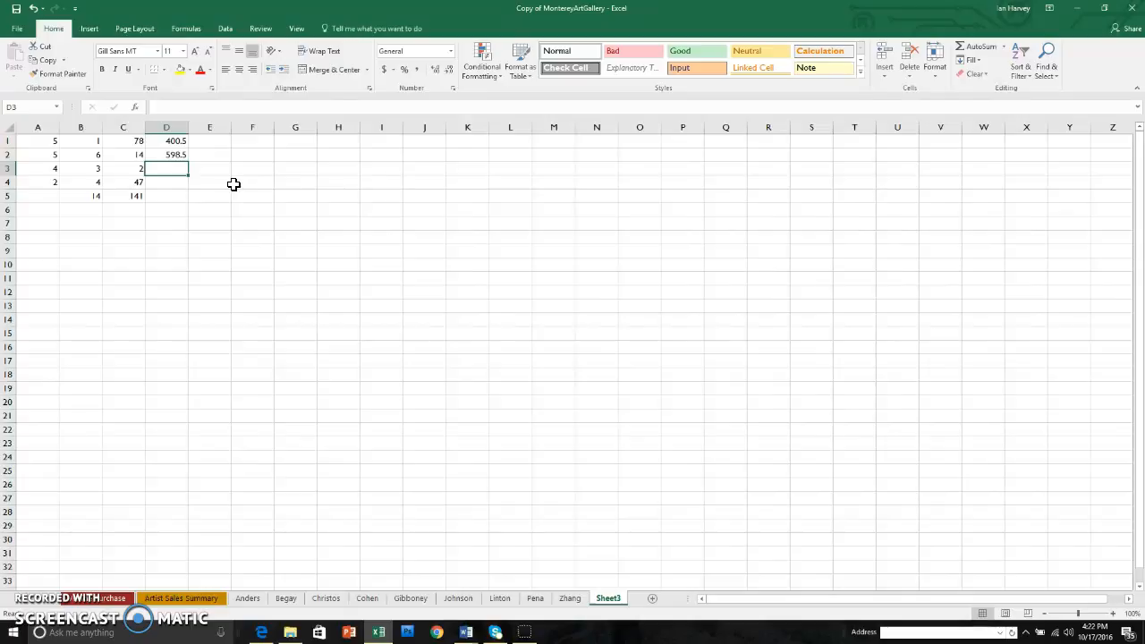
Display all formulas on the sheet in place of their results, review them, and switch back to showing the results
left_click(186, 29)
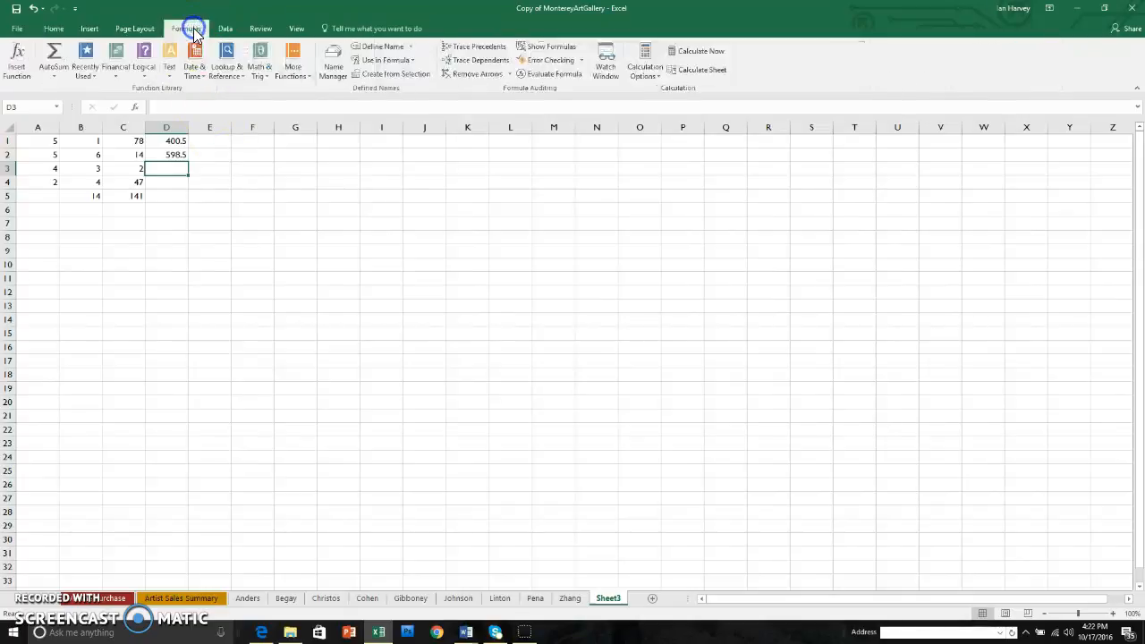
left_click(553, 48)
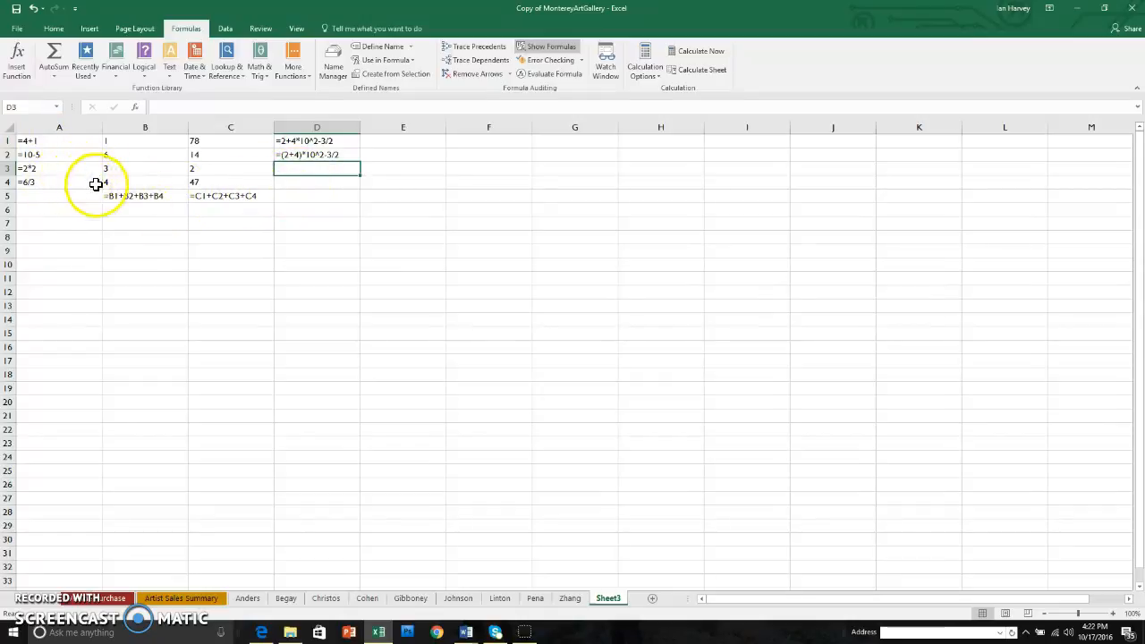
left_click(545, 47)
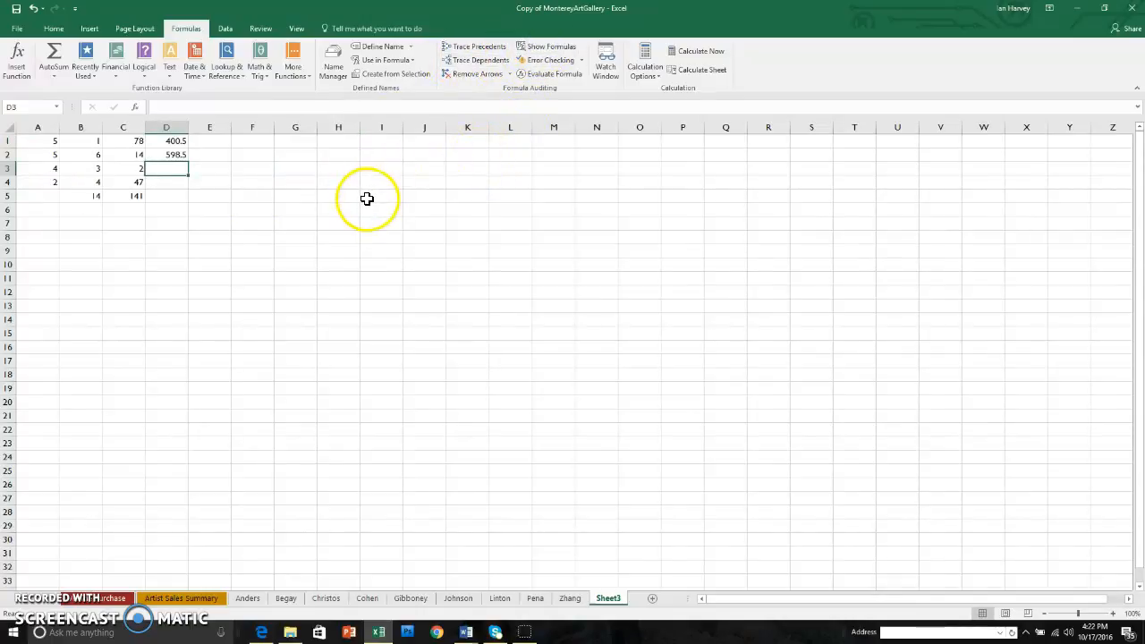
Run Evaluate Formula on cell D2 through every stage of its calculation order, closing the evaluation when finished
left_click(173, 156)
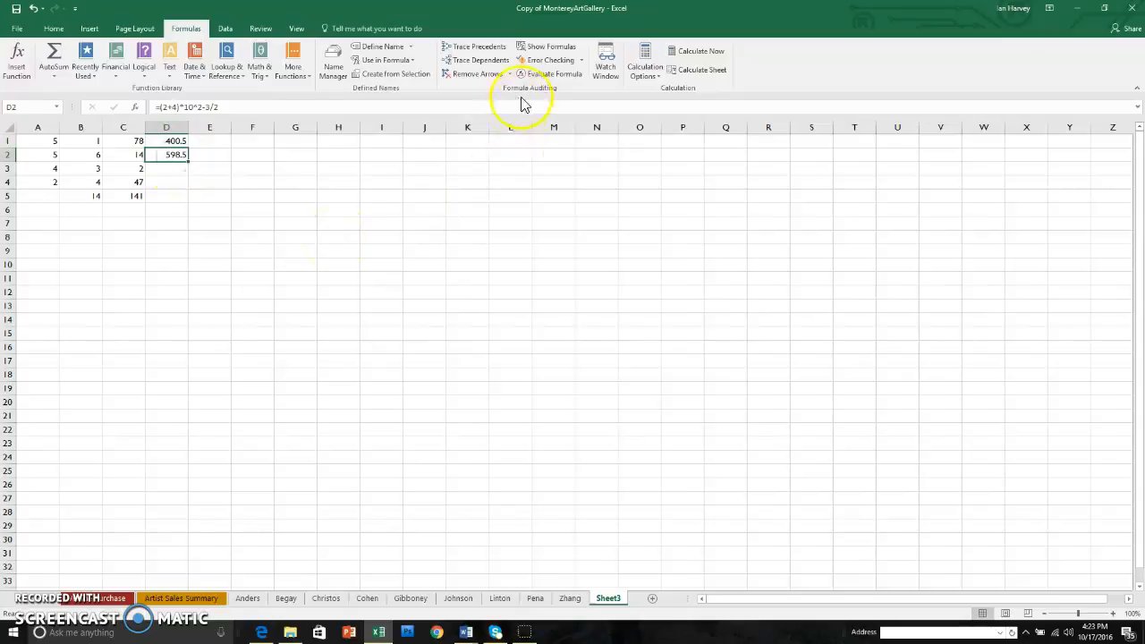
left_click(549, 74)
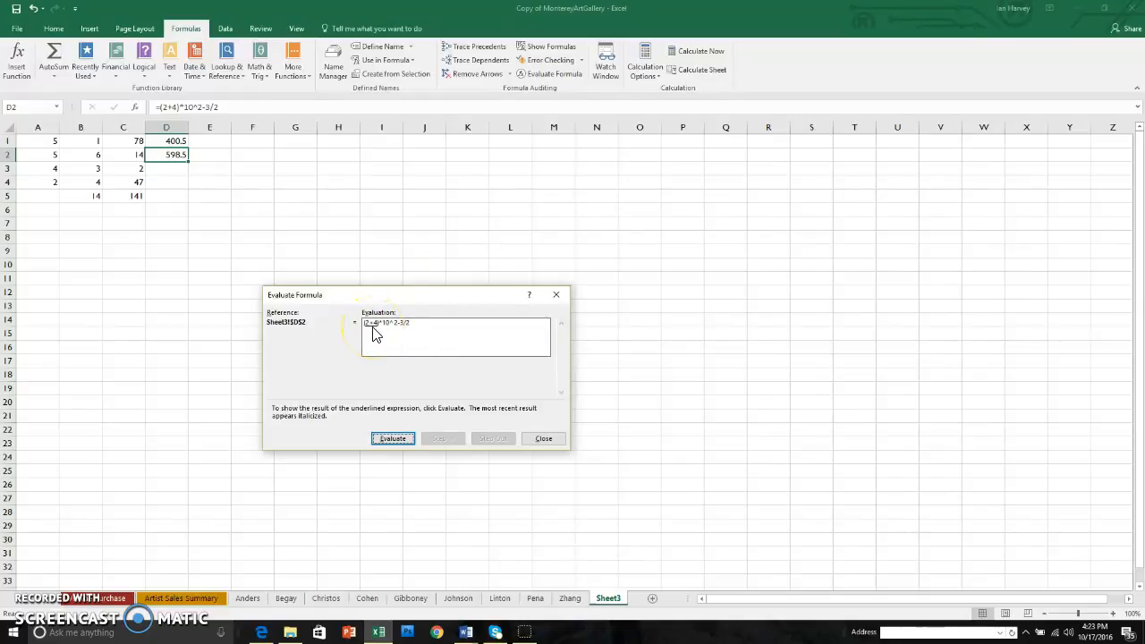
left_click(391, 438)
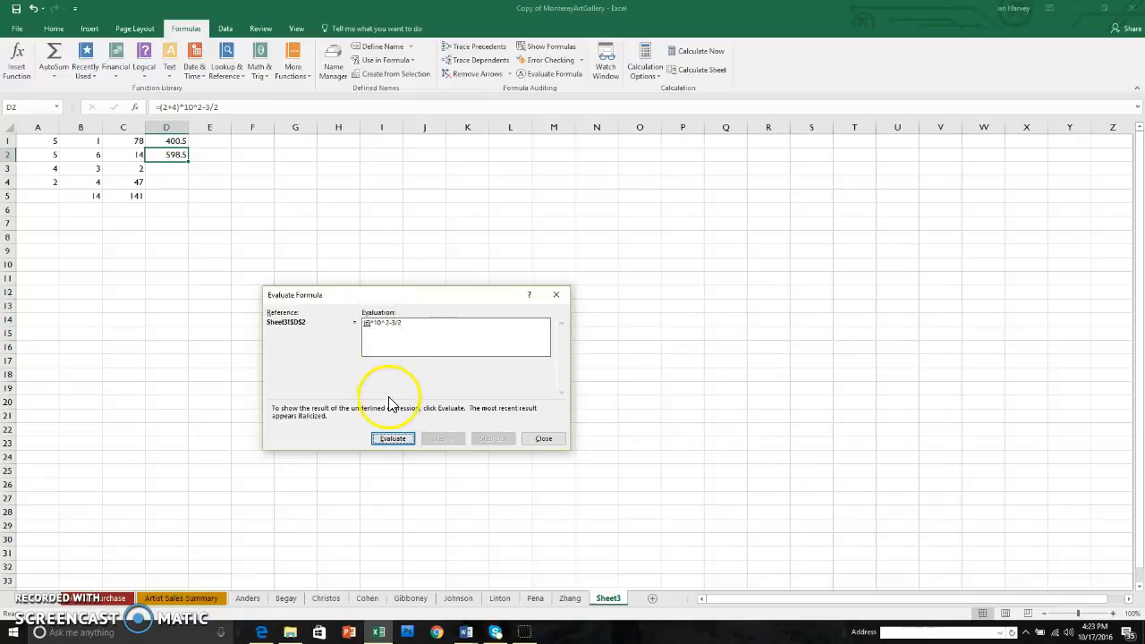
left_click(393, 440)
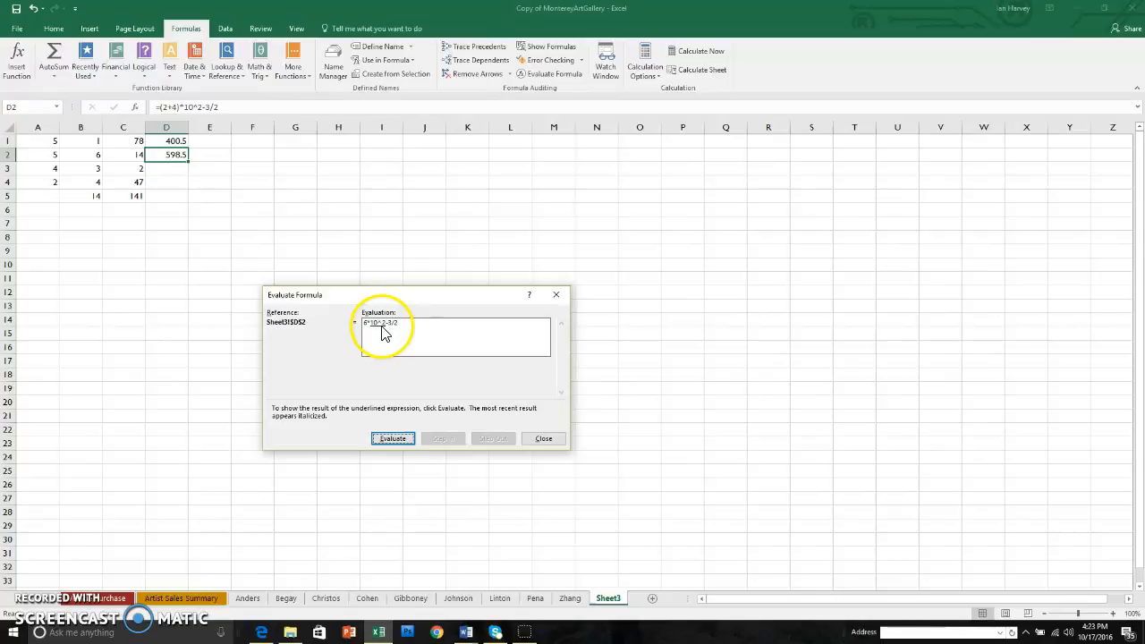
left_click(391, 438)
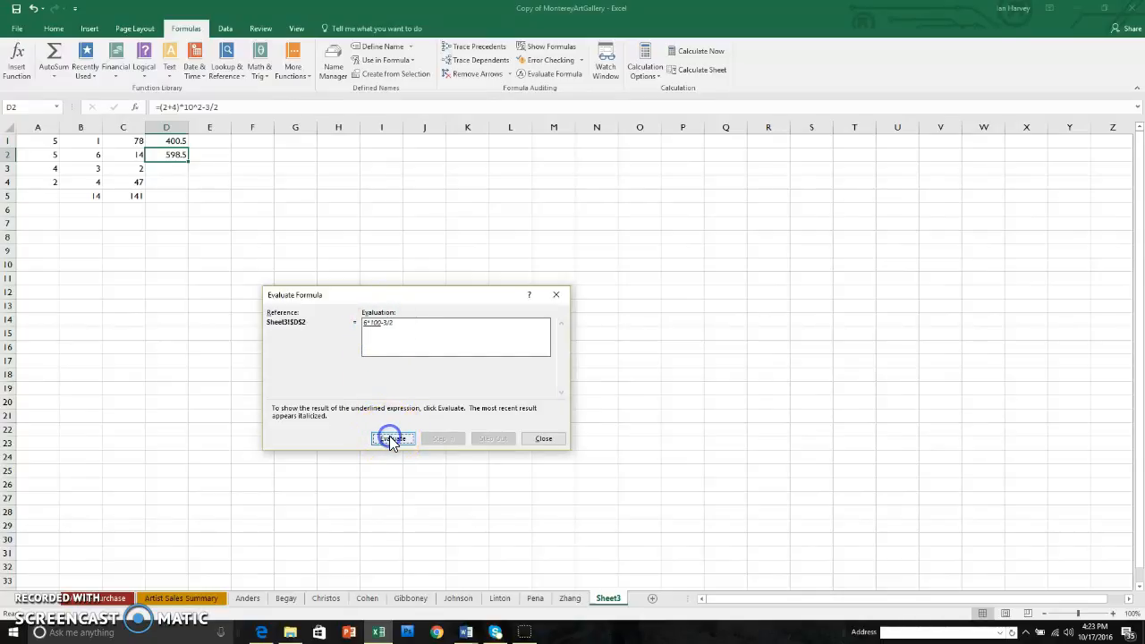
left_click(387, 439)
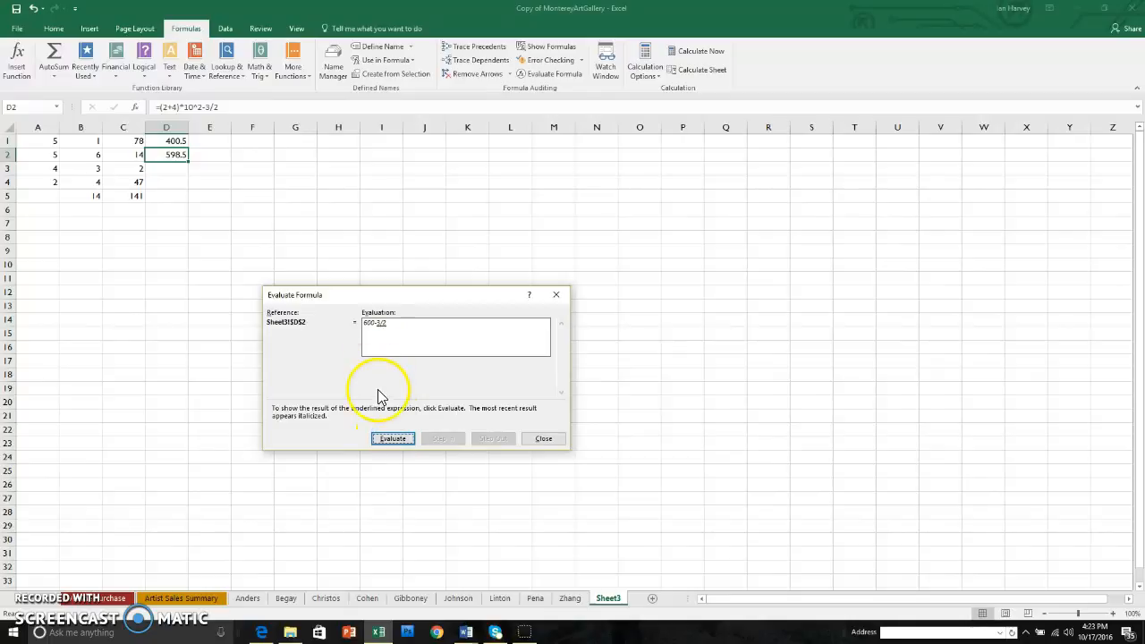
left_click(394, 438)
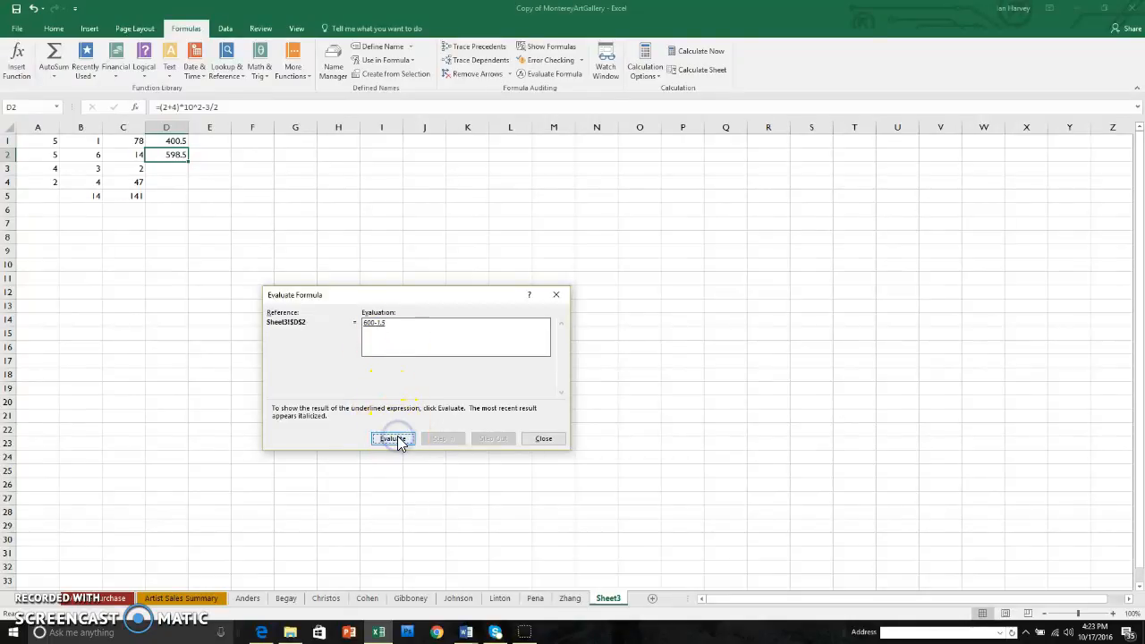
left_click(398, 441)
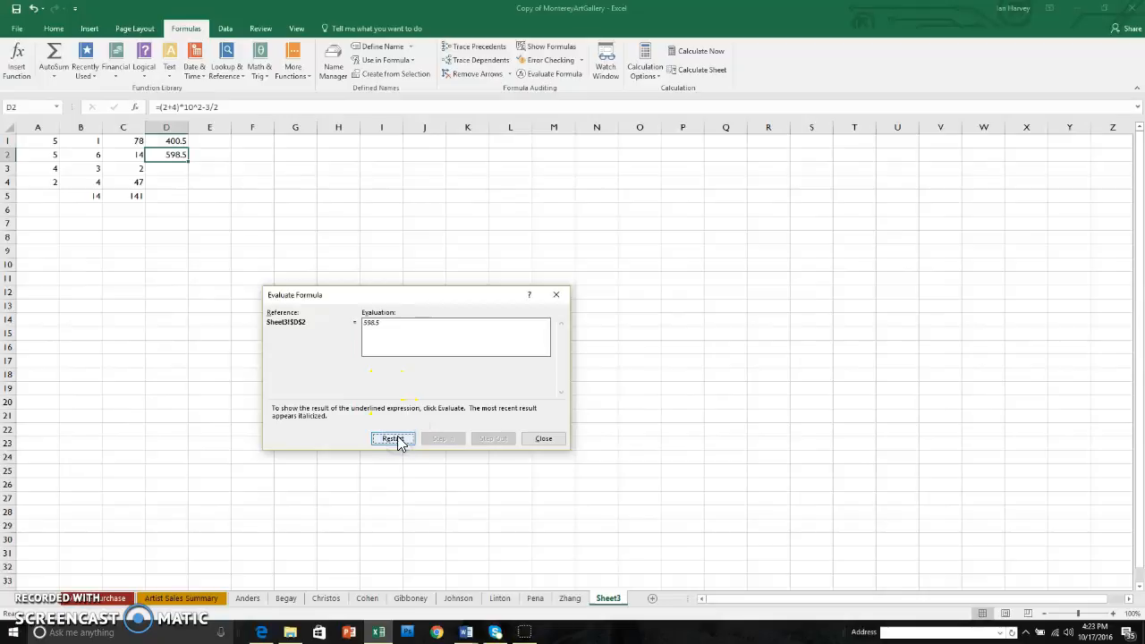
left_click(375, 358)
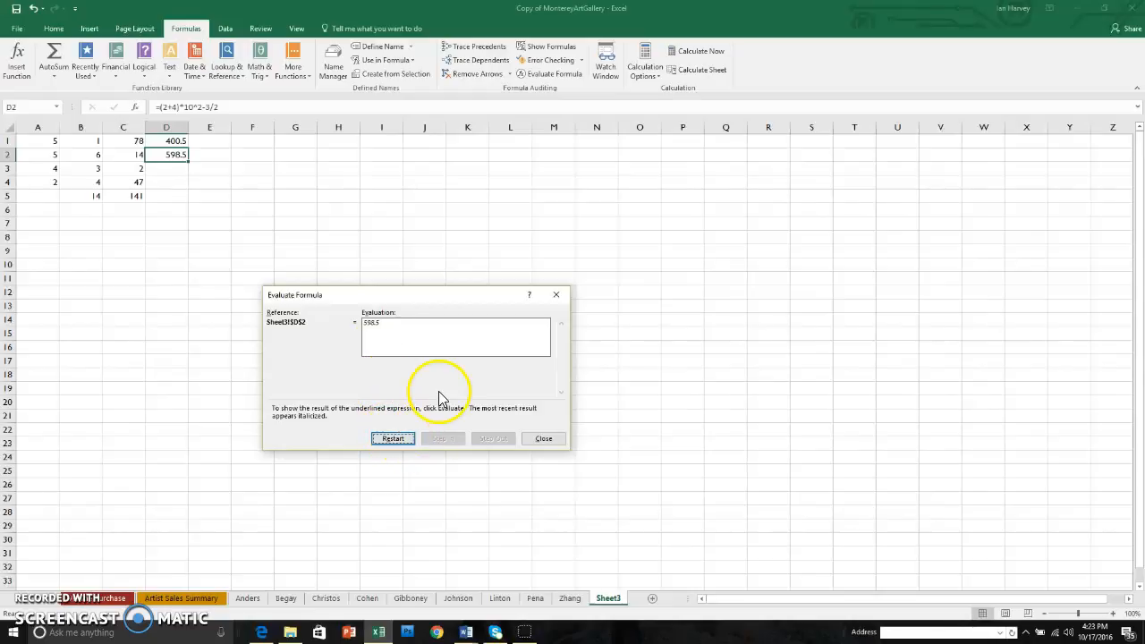
left_click(554, 443)
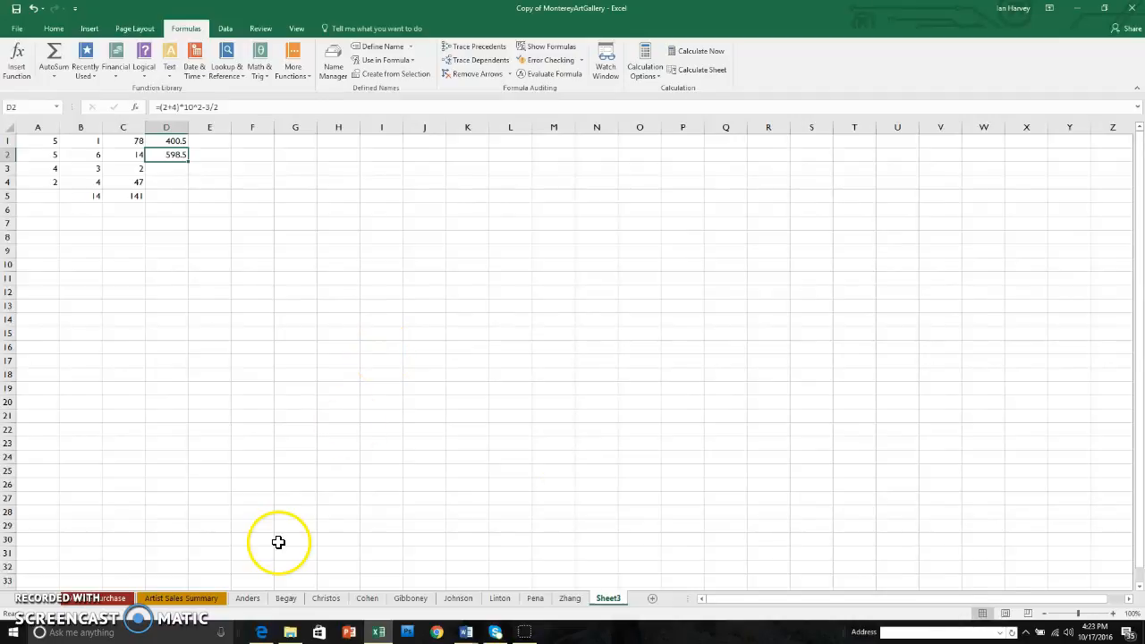
Go to the Artist Sales Summary sheet and review the workbook's defined names and their references in the Name Manager
left_click(183, 599)
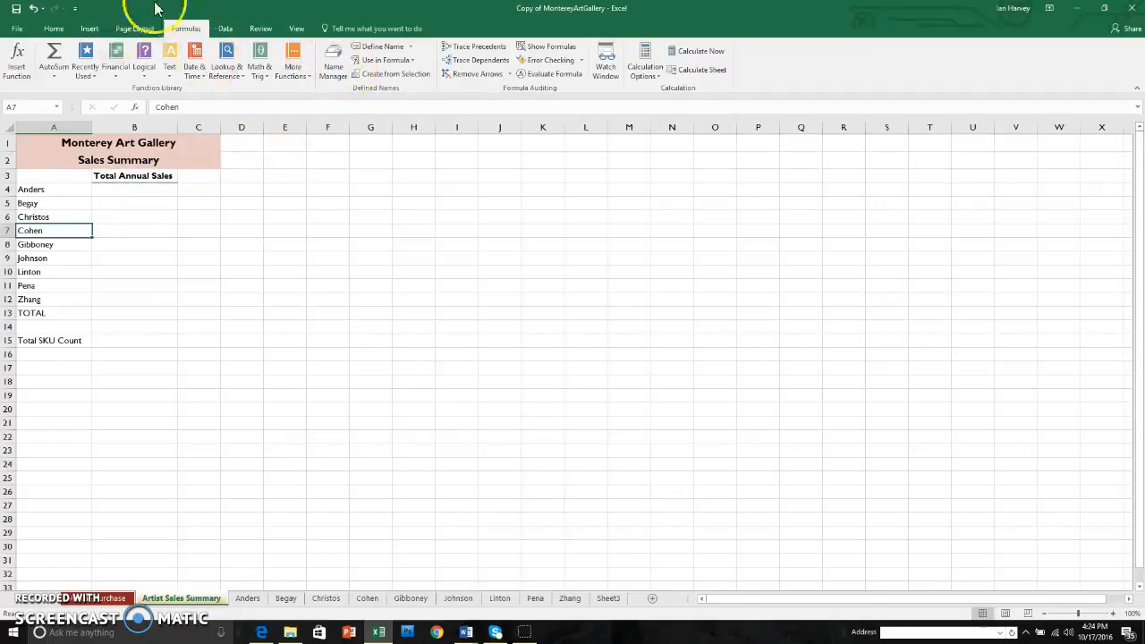
left_click(334, 70)
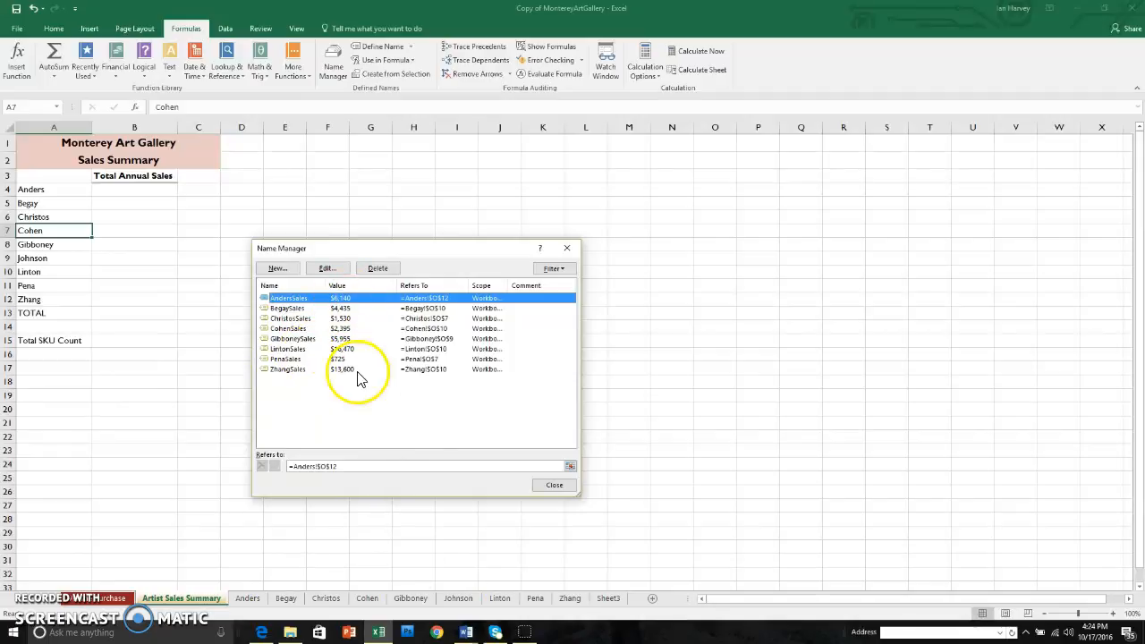
left_click(554, 485)
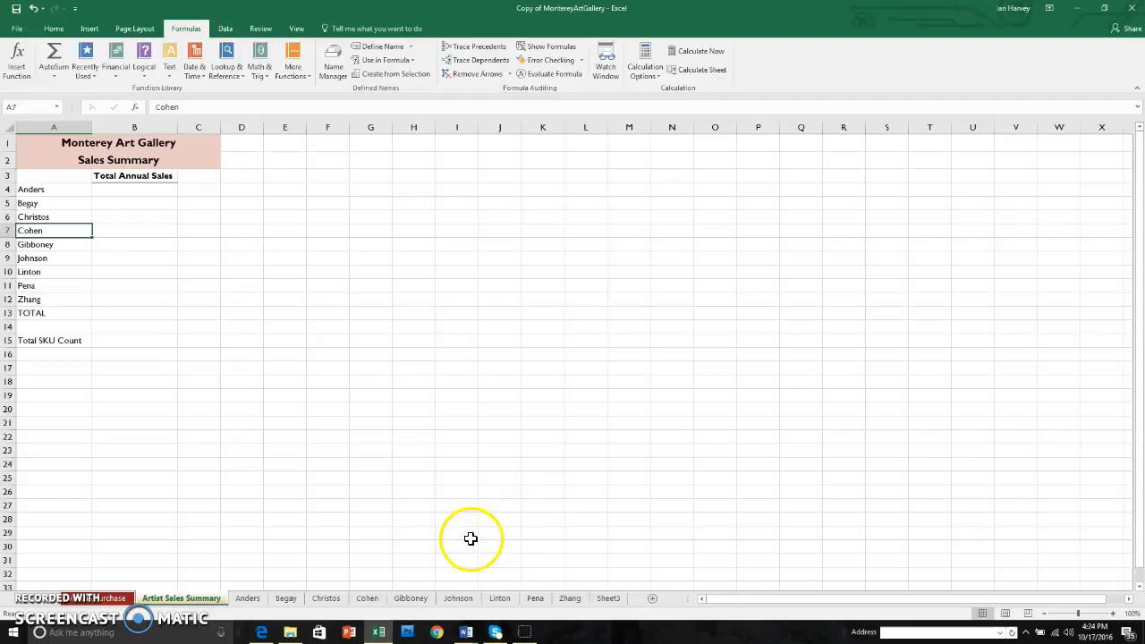
Name total cell O10 on the sheet of the artist lacking a defined name with that artist's surname followed by Sales, and check the names list
left_click(457, 599)
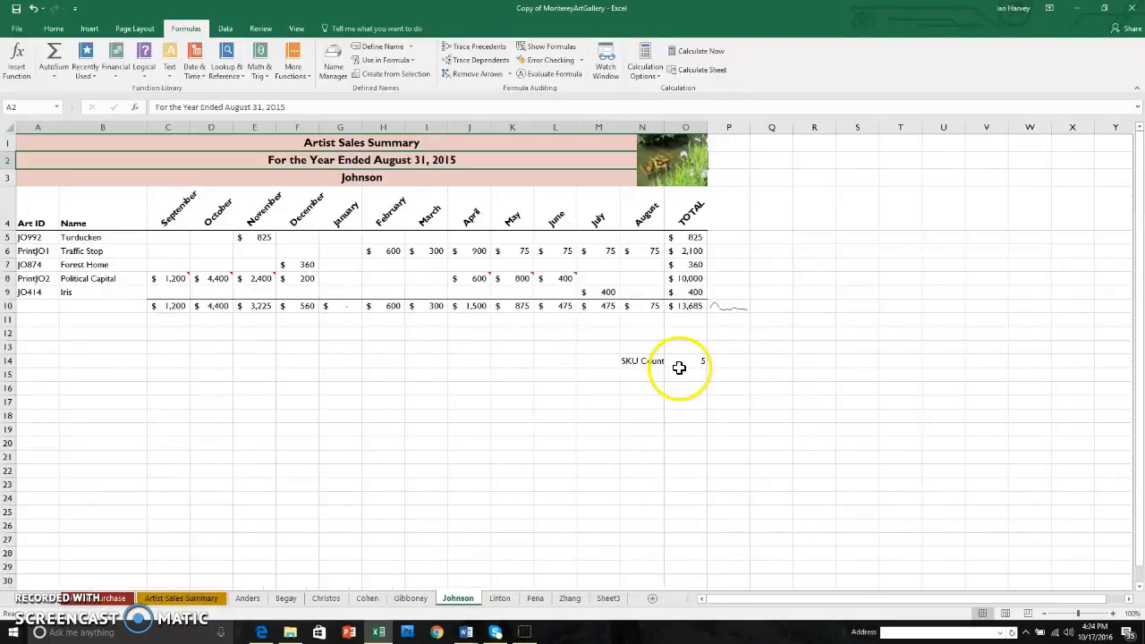
left_click(689, 306)
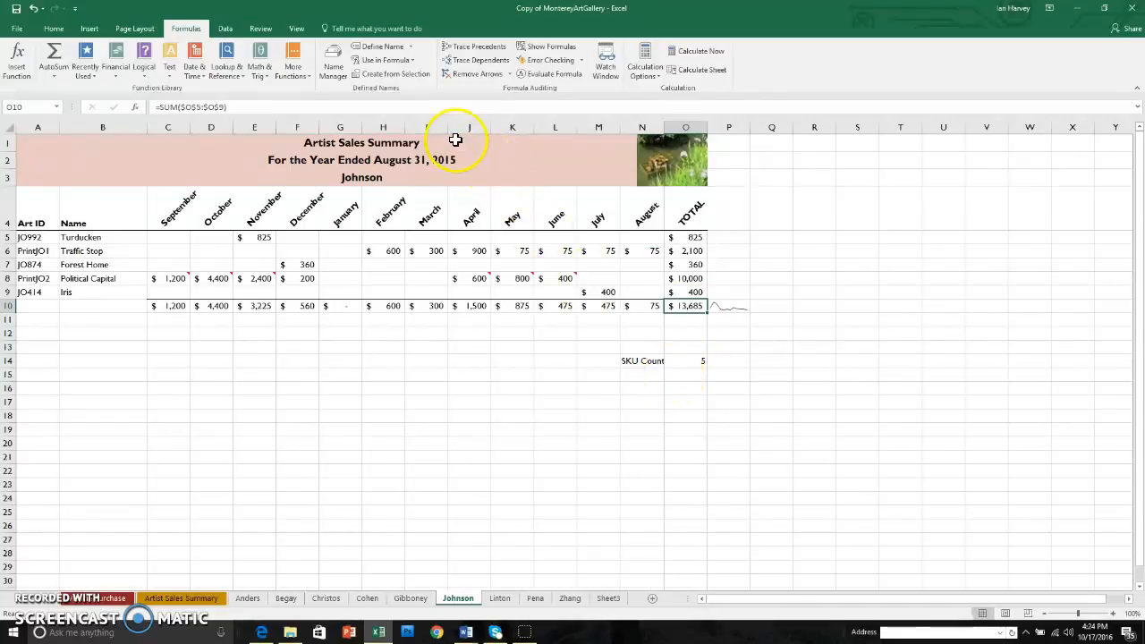
left_click(409, 46)
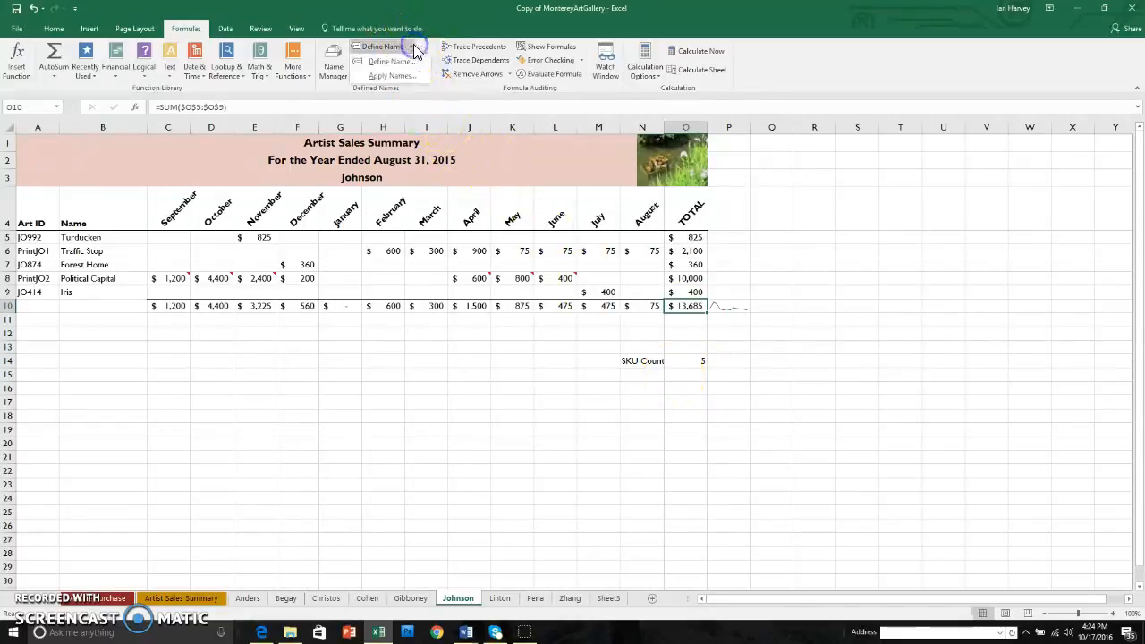
left_click(402, 62)
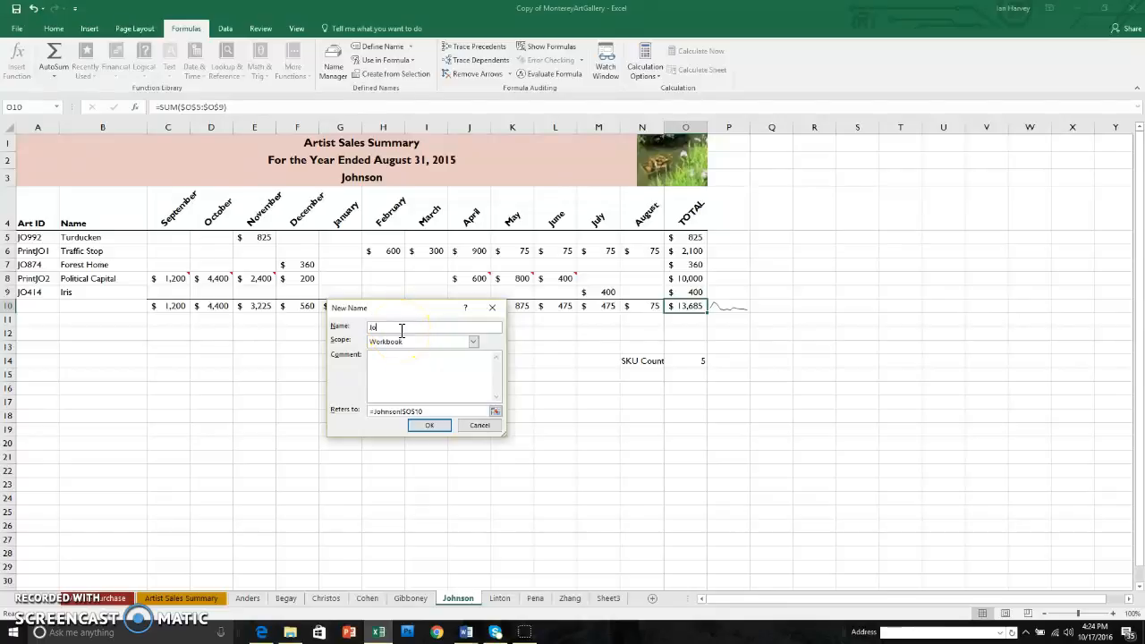
type("JohnsonSales")
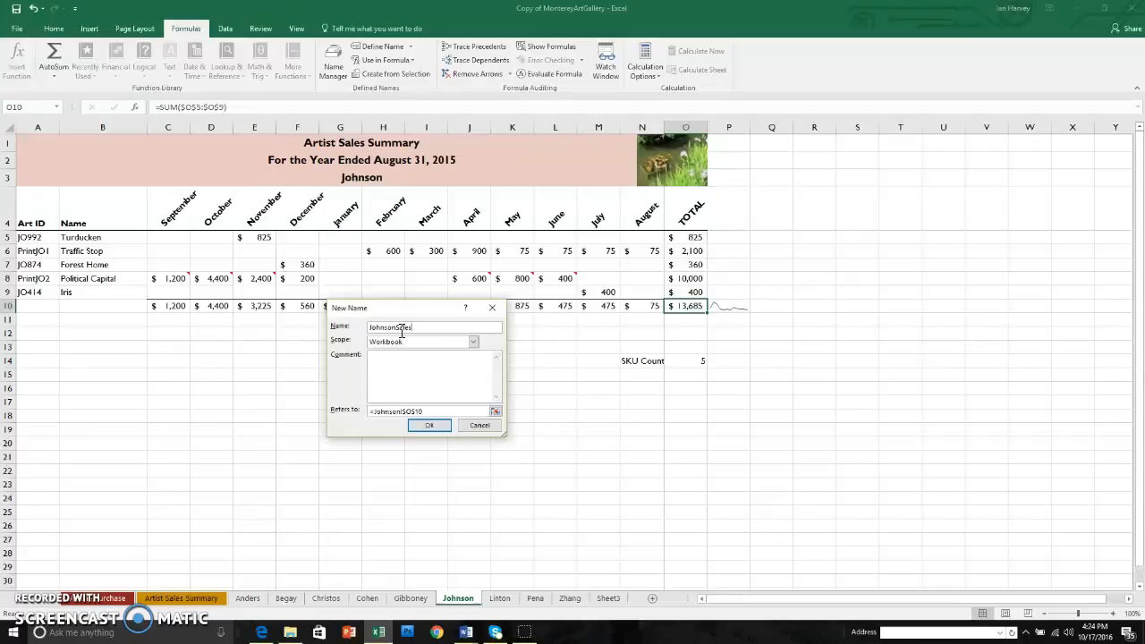
left_click(426, 424)
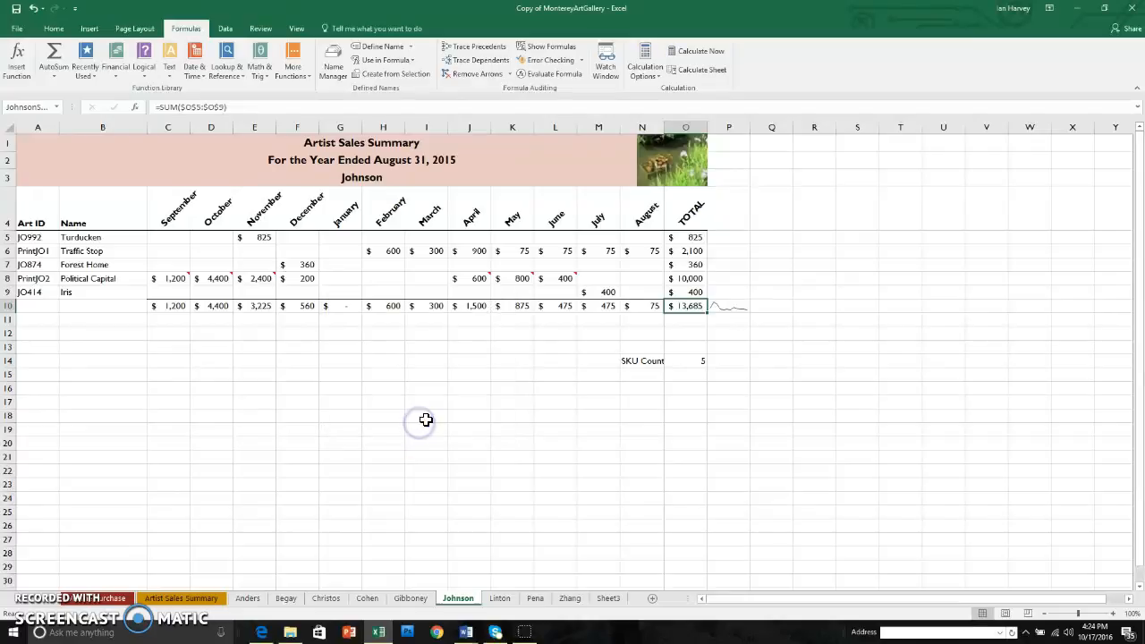
left_click(333, 61)
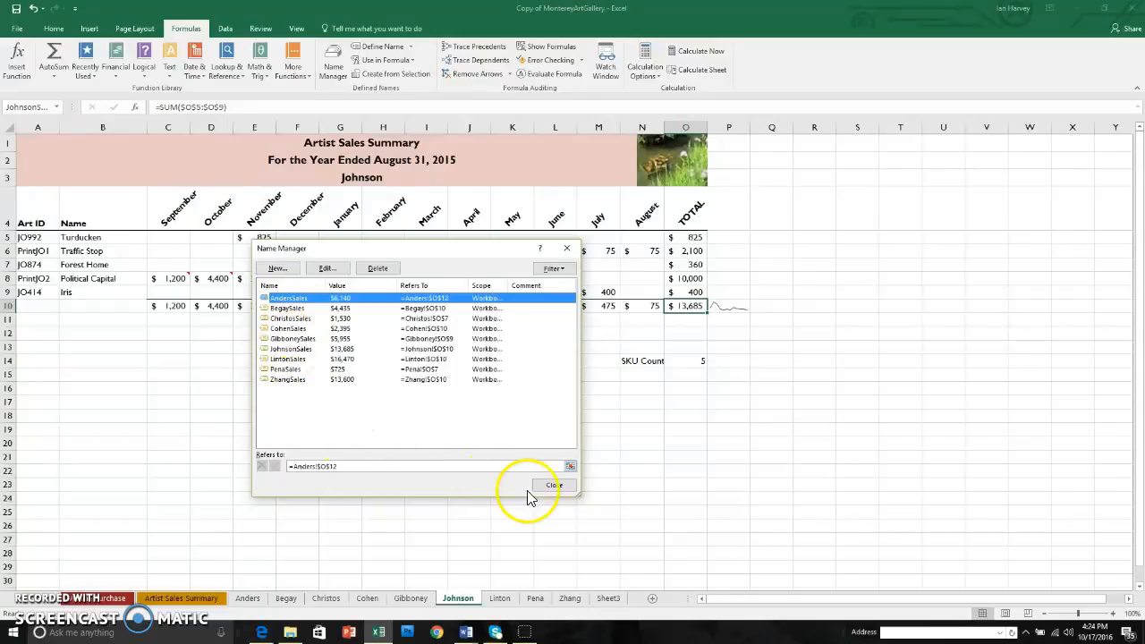
On the Artist Sales Summary sheet, set cell B4 equal to the first artist's defined sales name and check it against that artist's sheet
left_click(554, 485)
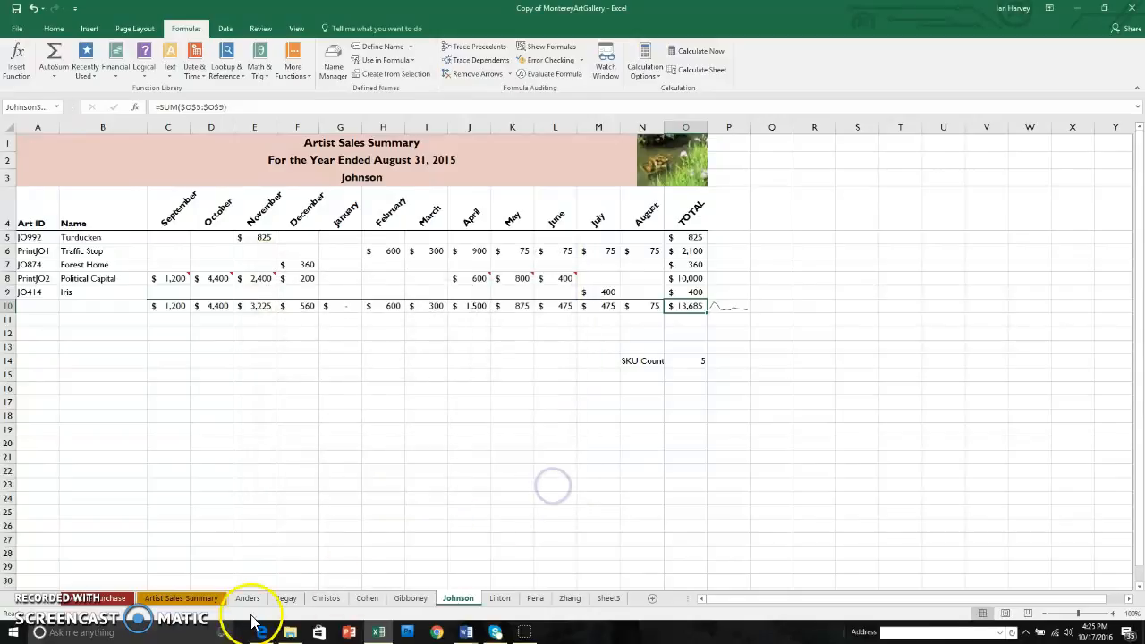
left_click(186, 597)
left_click(133, 189)
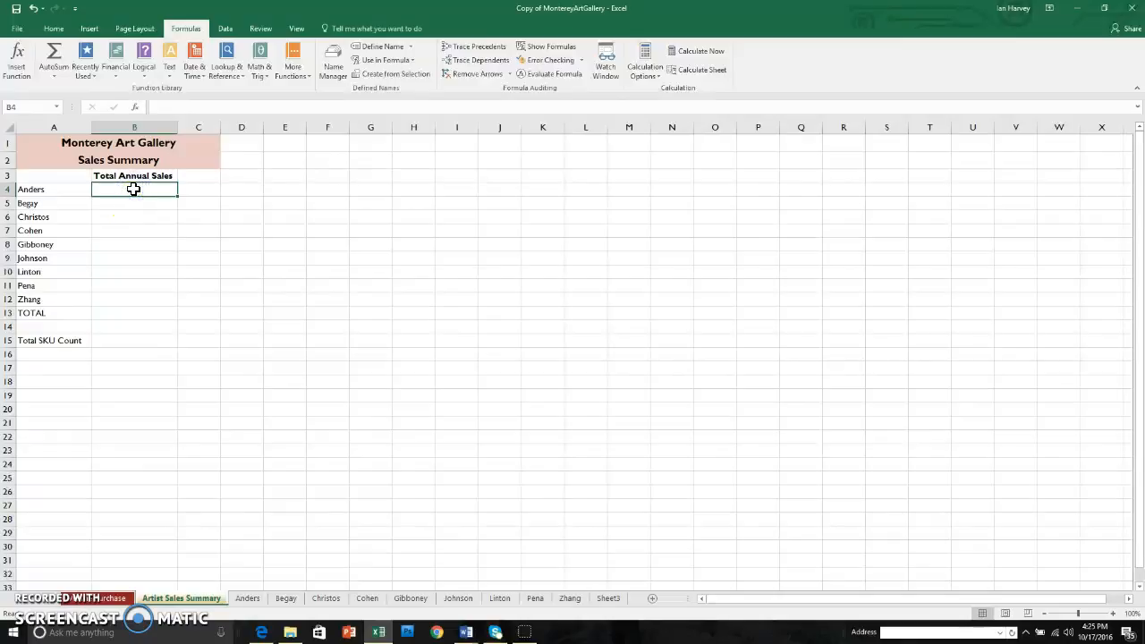
type("=")
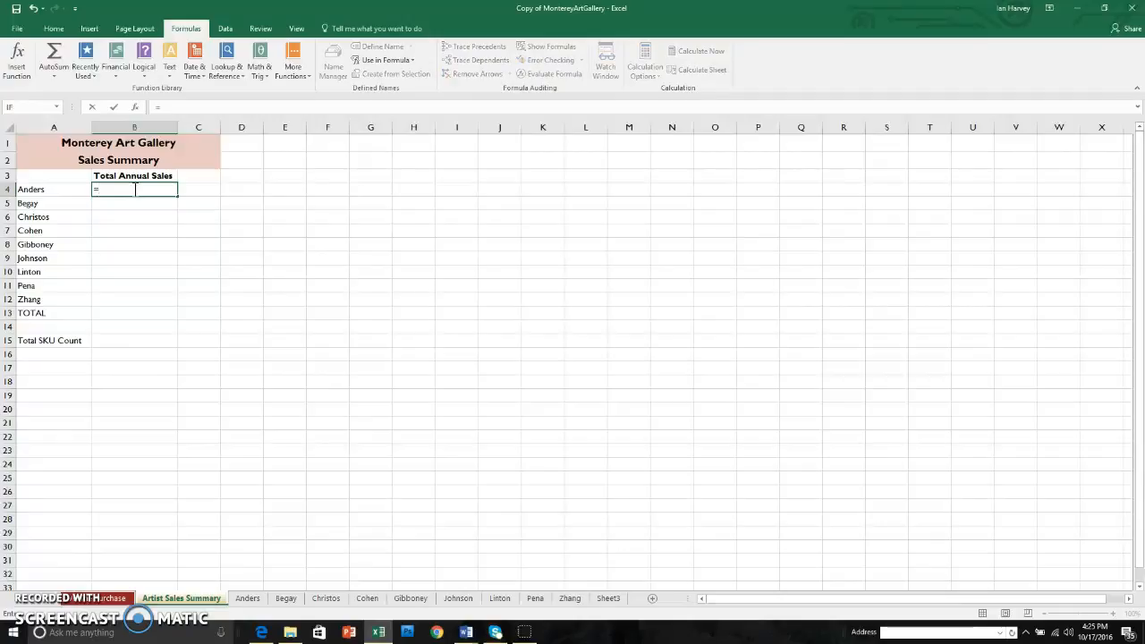
type("an")
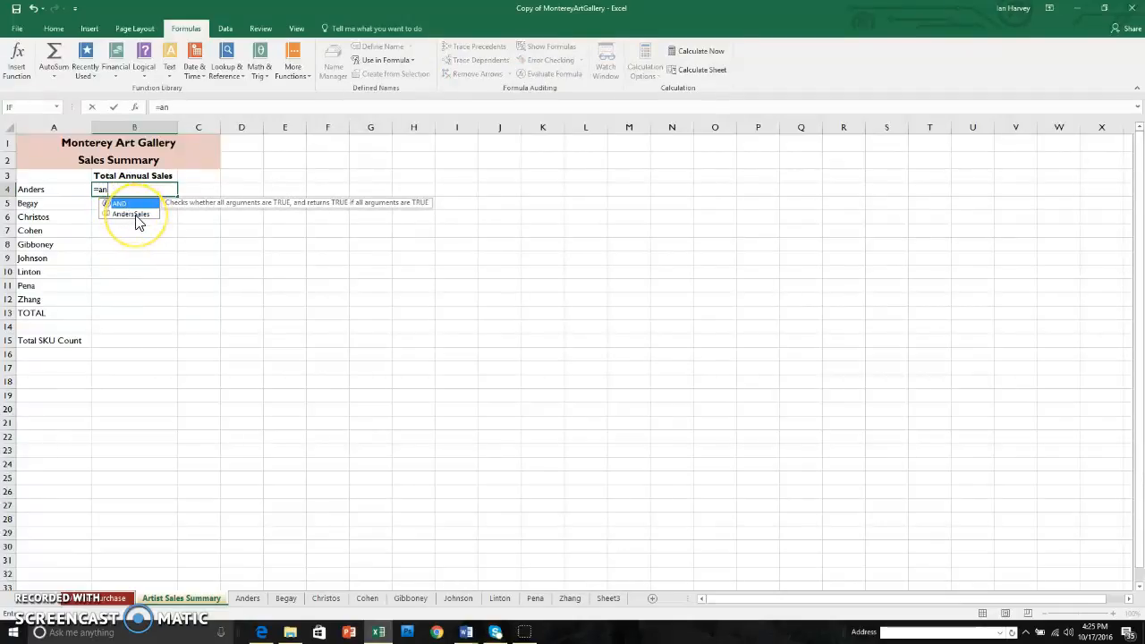
left_click(135, 216)
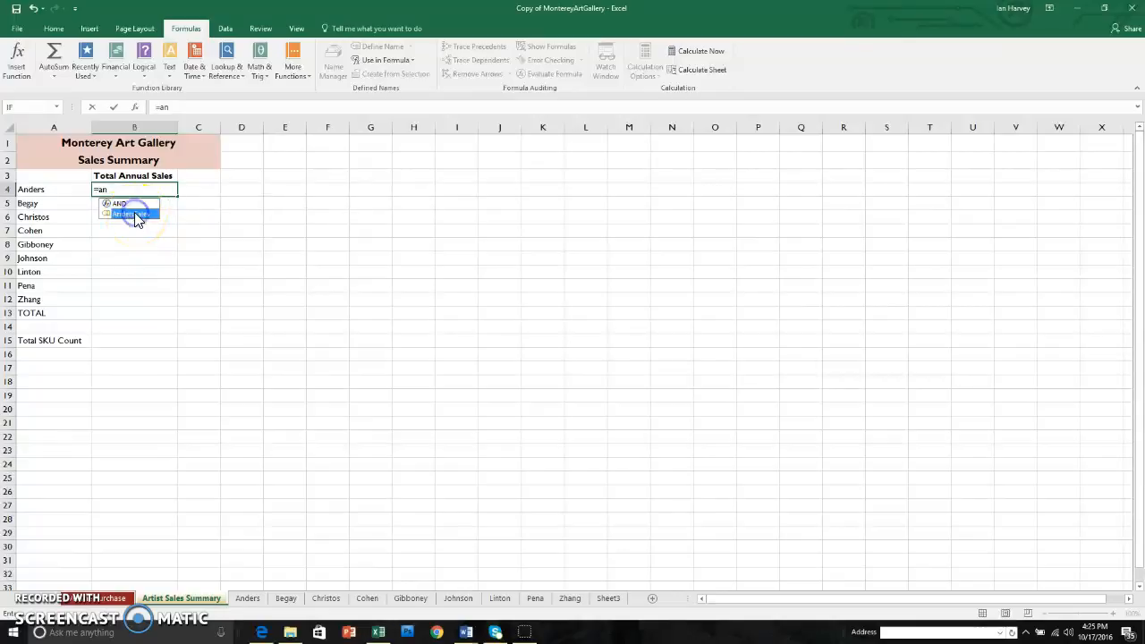
double_click(134, 215)
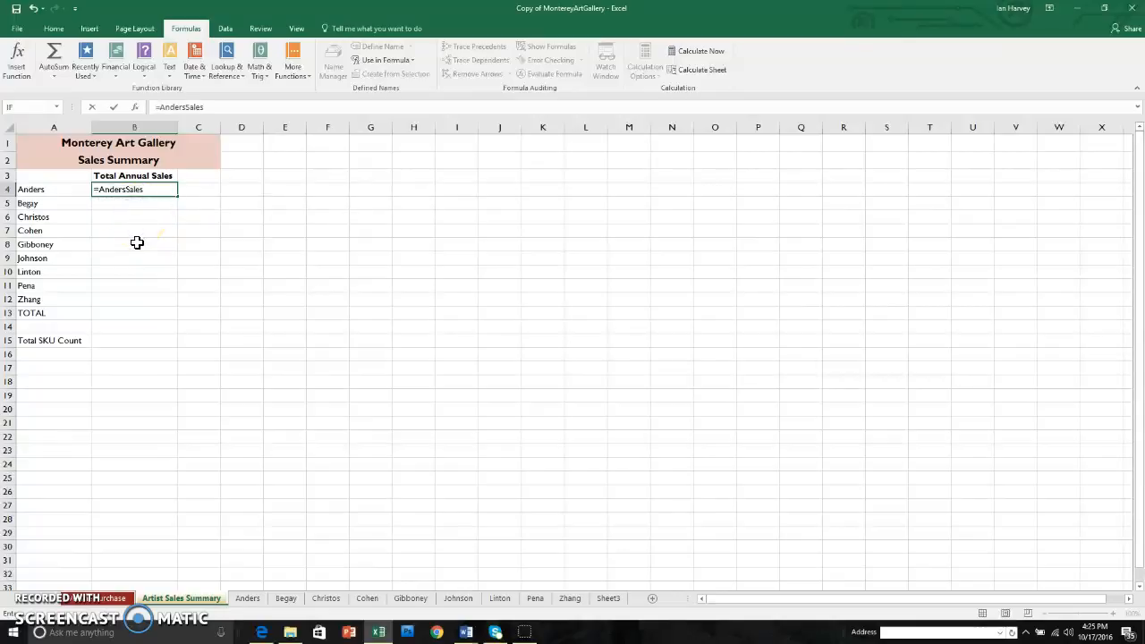
key("Return")
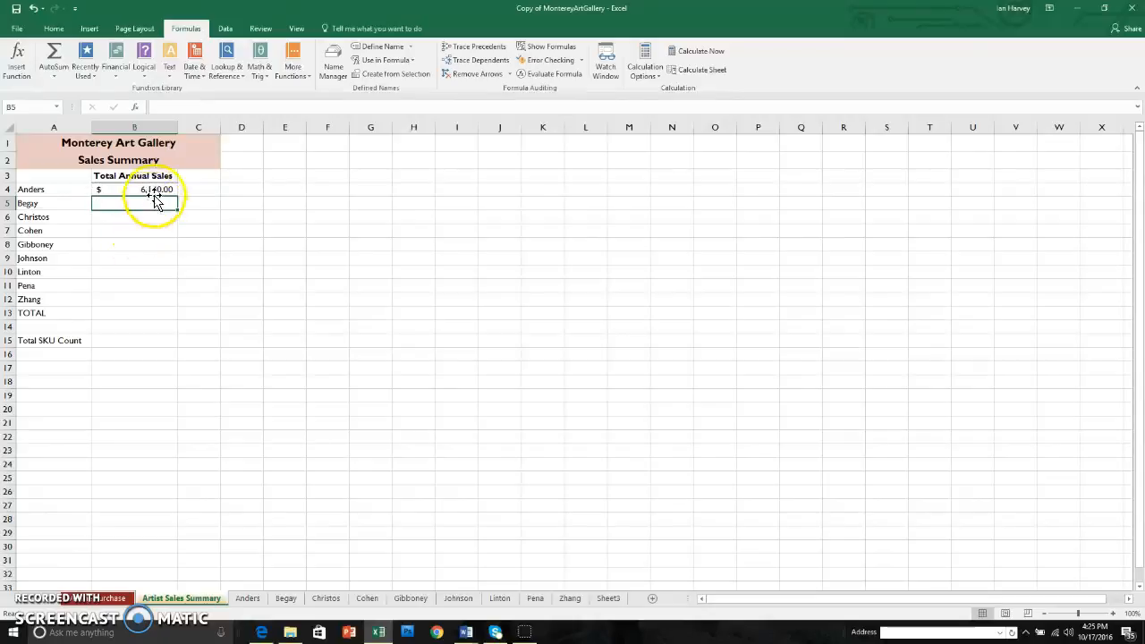
left_click(248, 597)
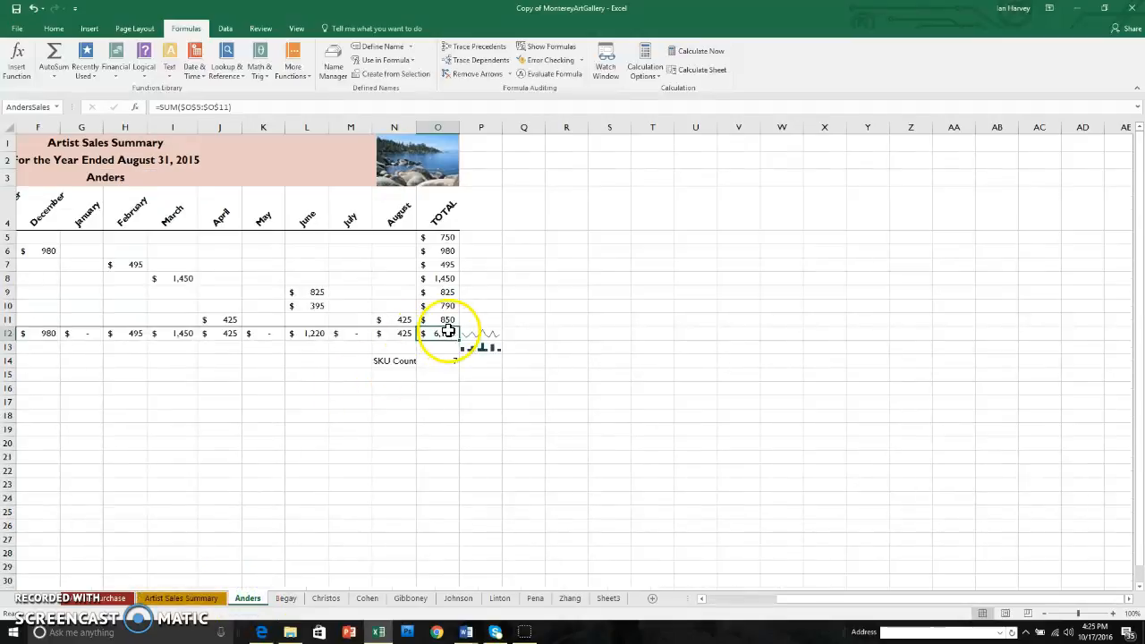
left_click(181, 598)
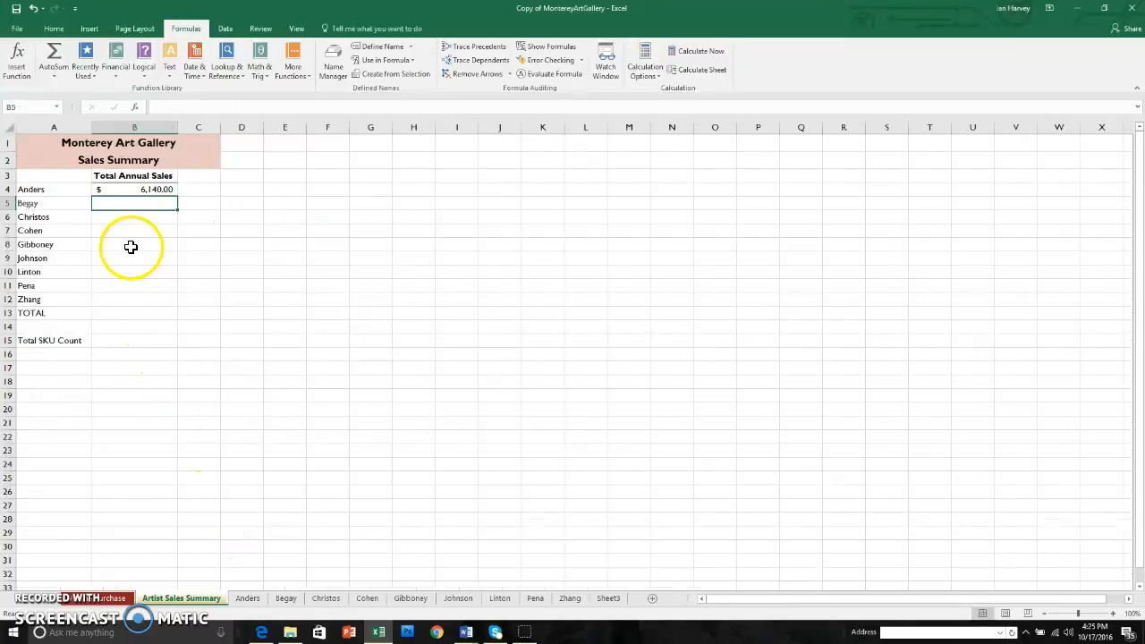
Fill cells B5 through B12 with formulas that each reference the defined sales name of the artist listed in that row
left_click(408, 62)
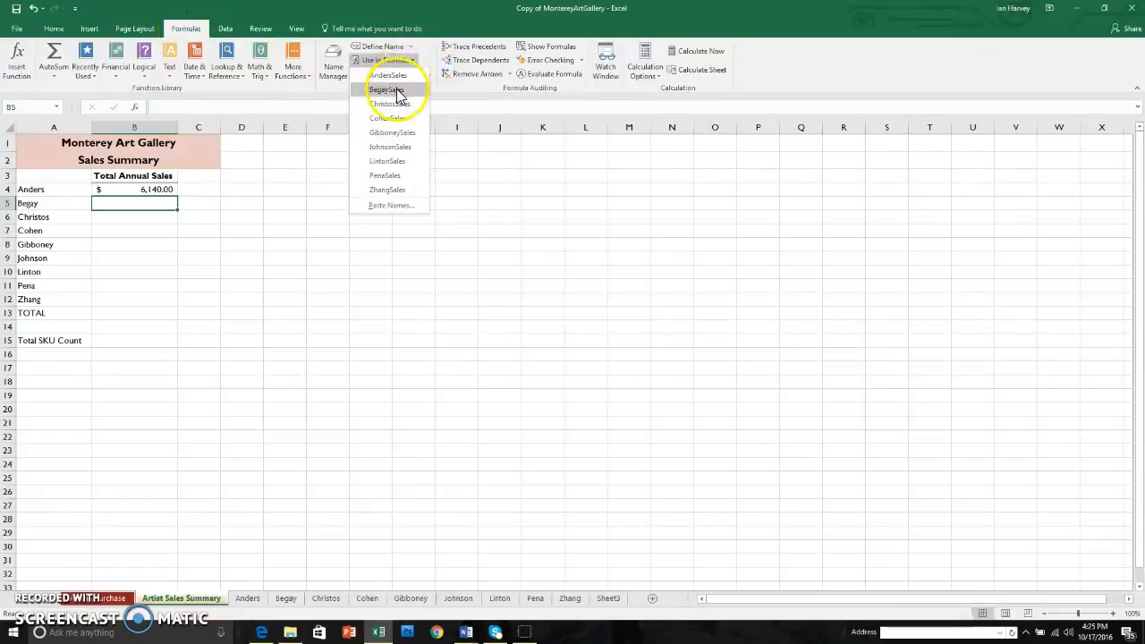
left_click(398, 91)
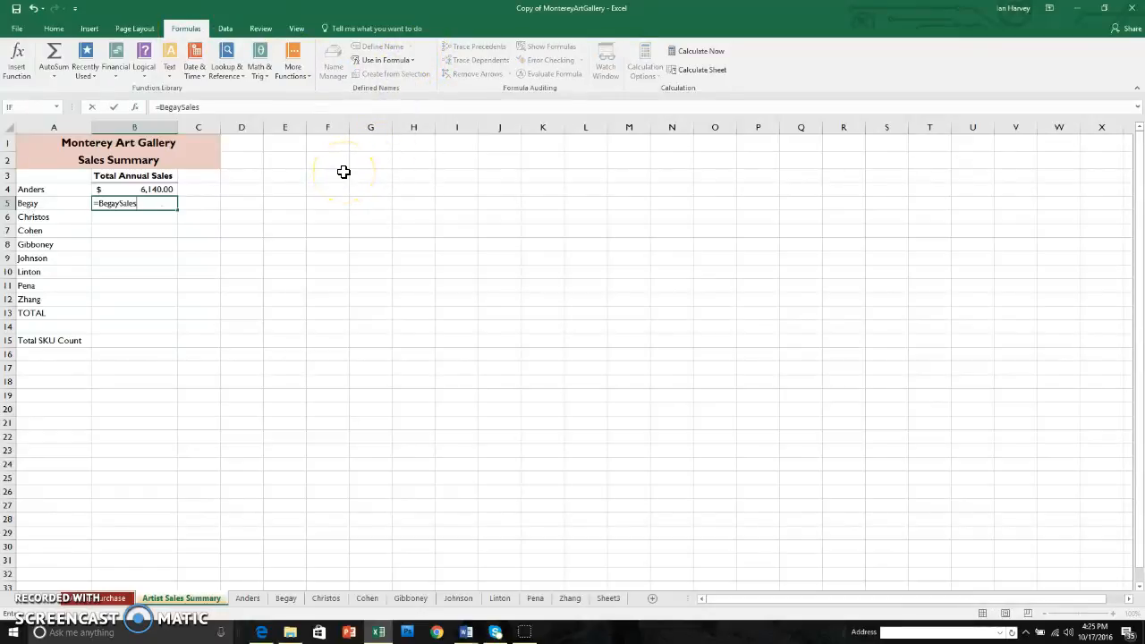
key("Return")
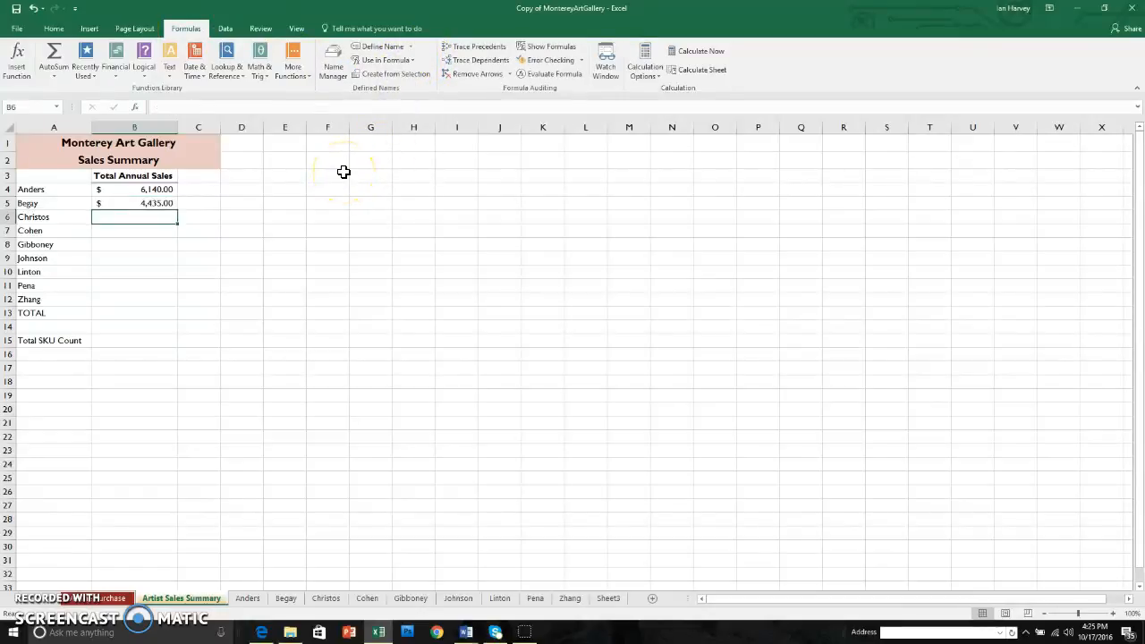
left_click(403, 60)
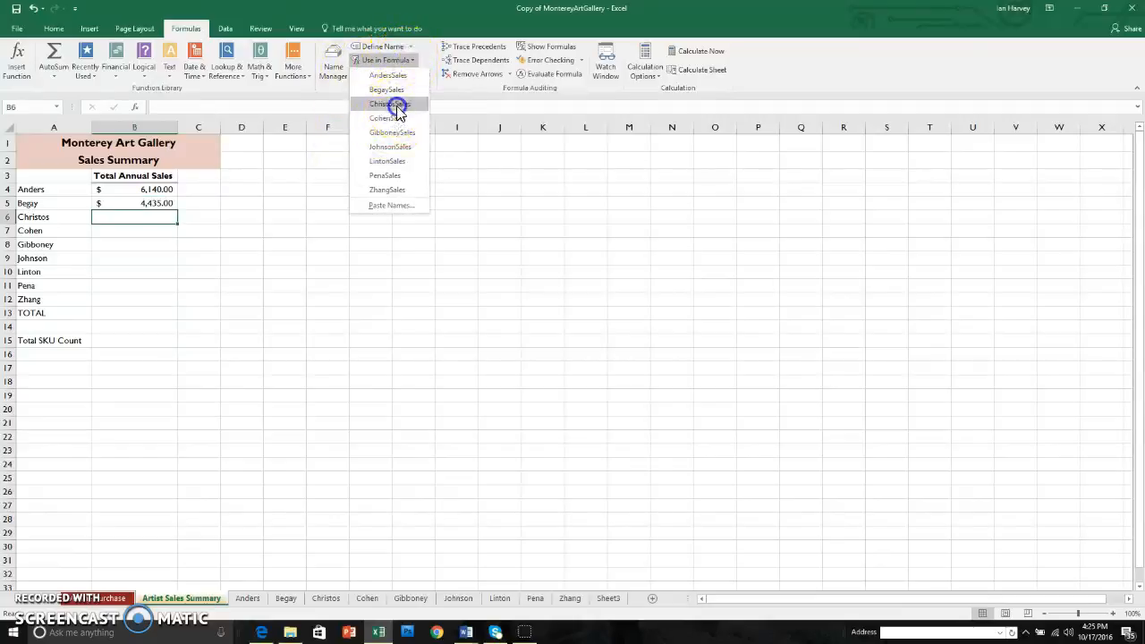
left_click(398, 105)
key("Return")
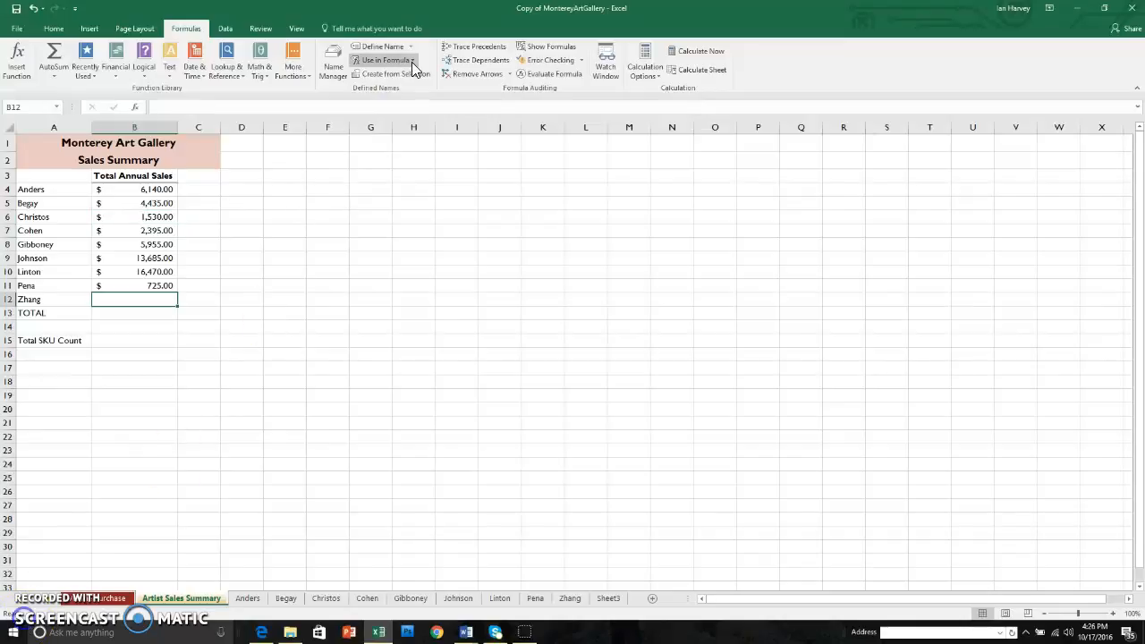
left_click(410, 60)
left_click(385, 189)
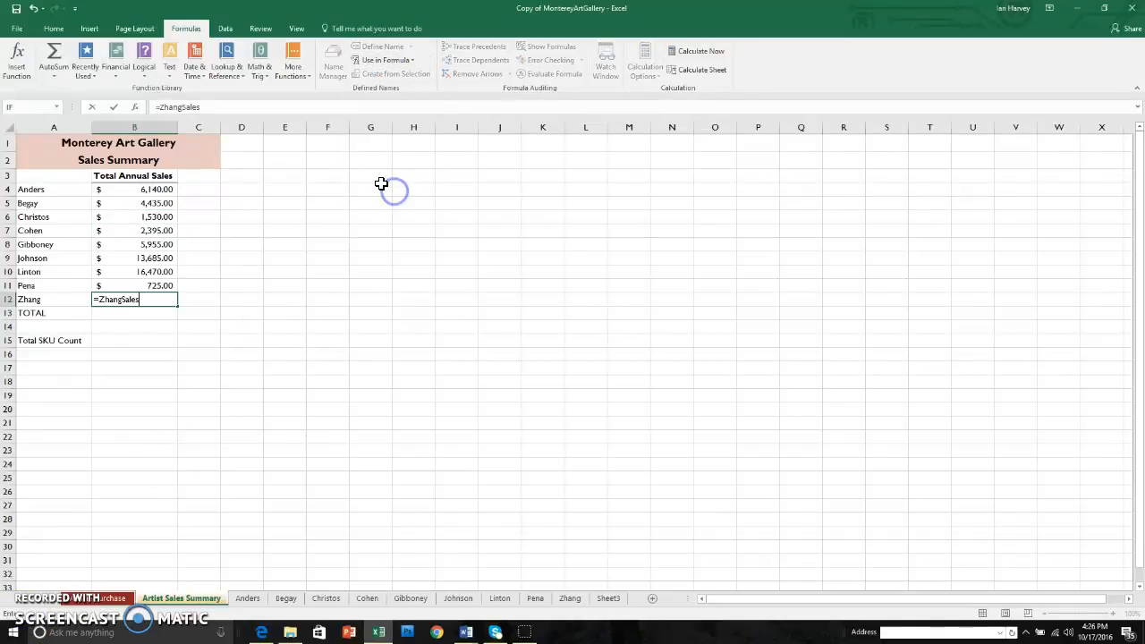
key("Return")
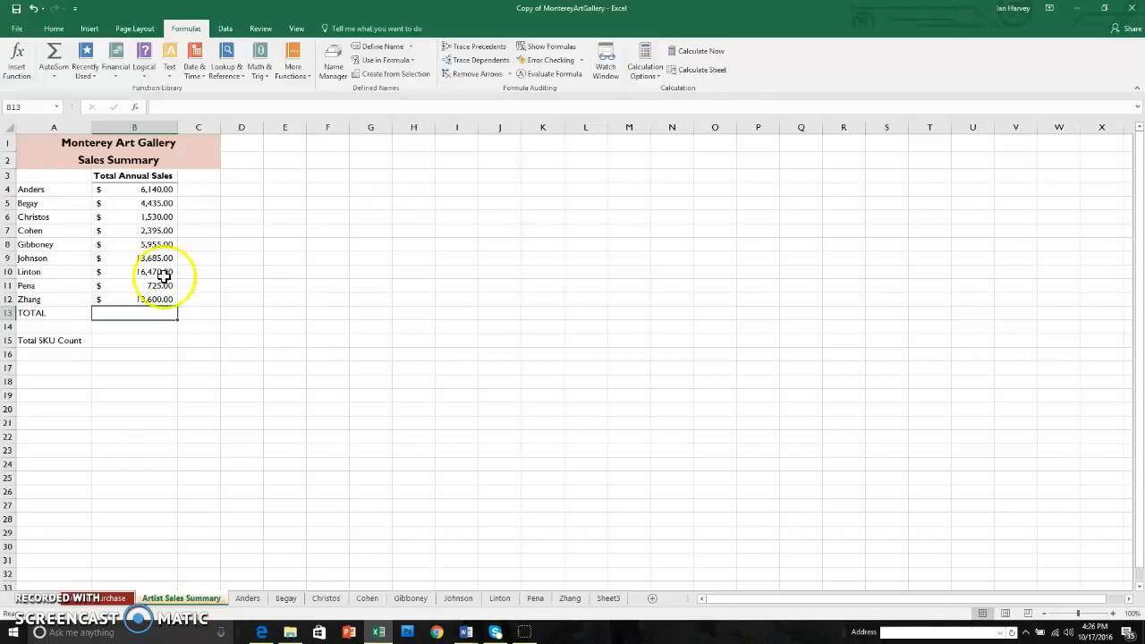
Total the artists' annual sales in cell B13 with AutoSum over B4:B12
left_click(54, 27)
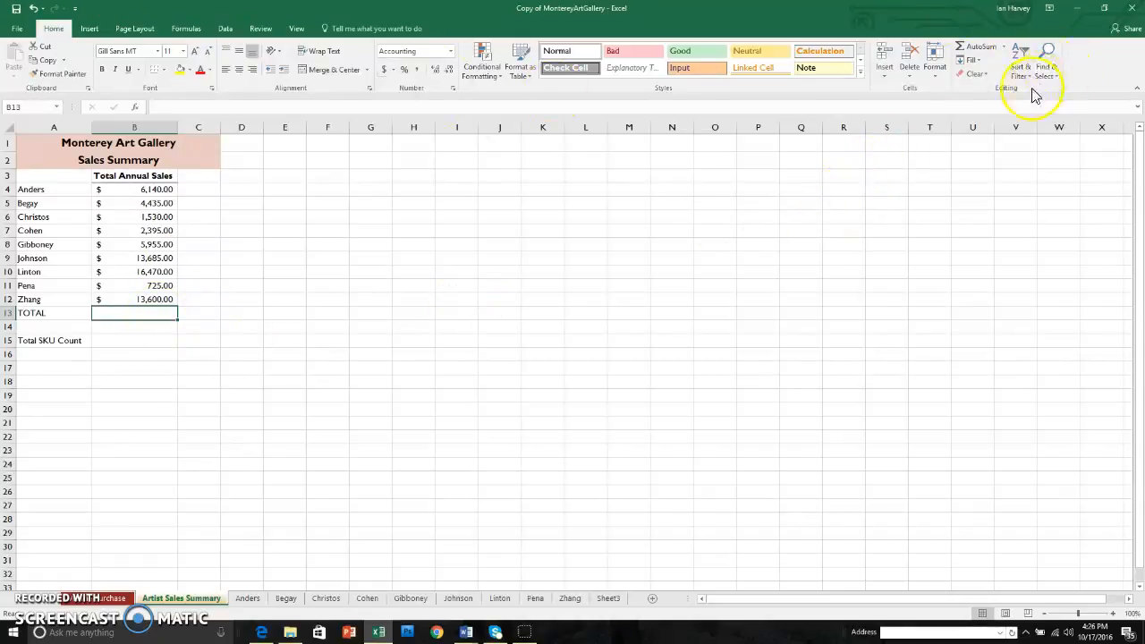
left_click(978, 51)
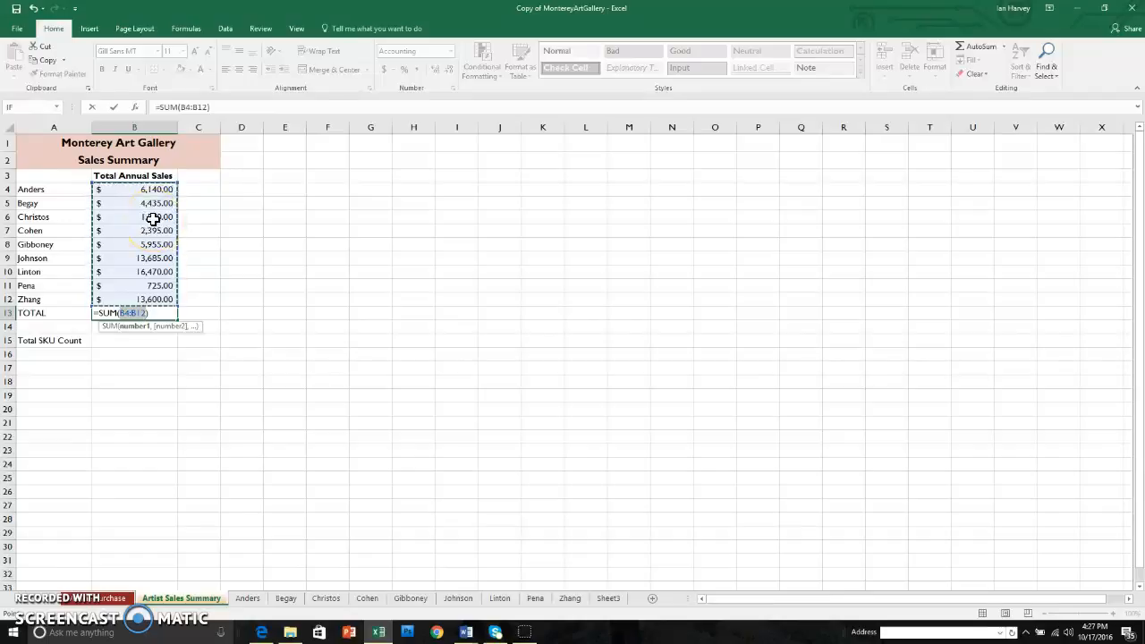
key("Return")
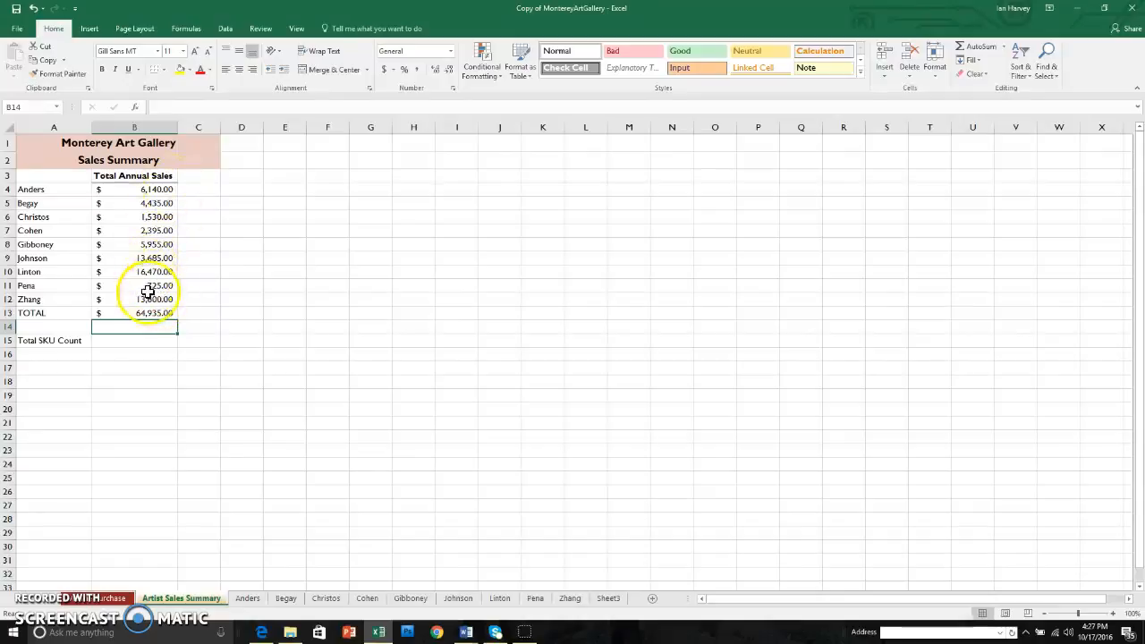
On the FY15 Online Sales sheet, calculate the total value of items sold in C22 as the SUM of prices E5:E19
left_click(18, 601)
left_click(17, 601)
left_click(17, 601)
left_click(17, 601)
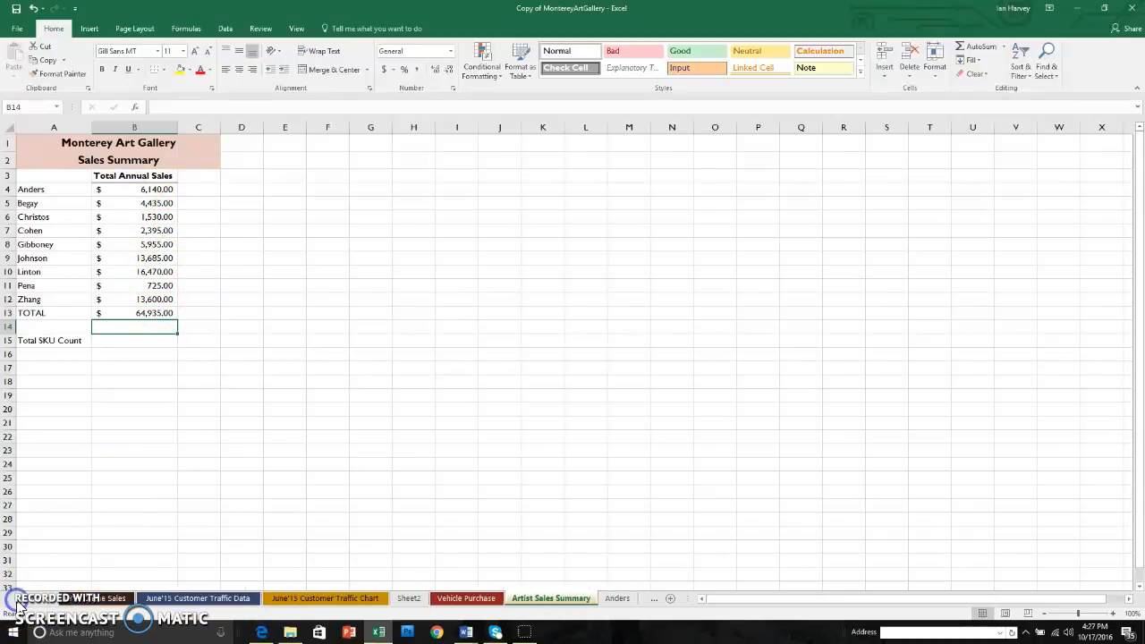
left_click(17, 602)
left_click(137, 598)
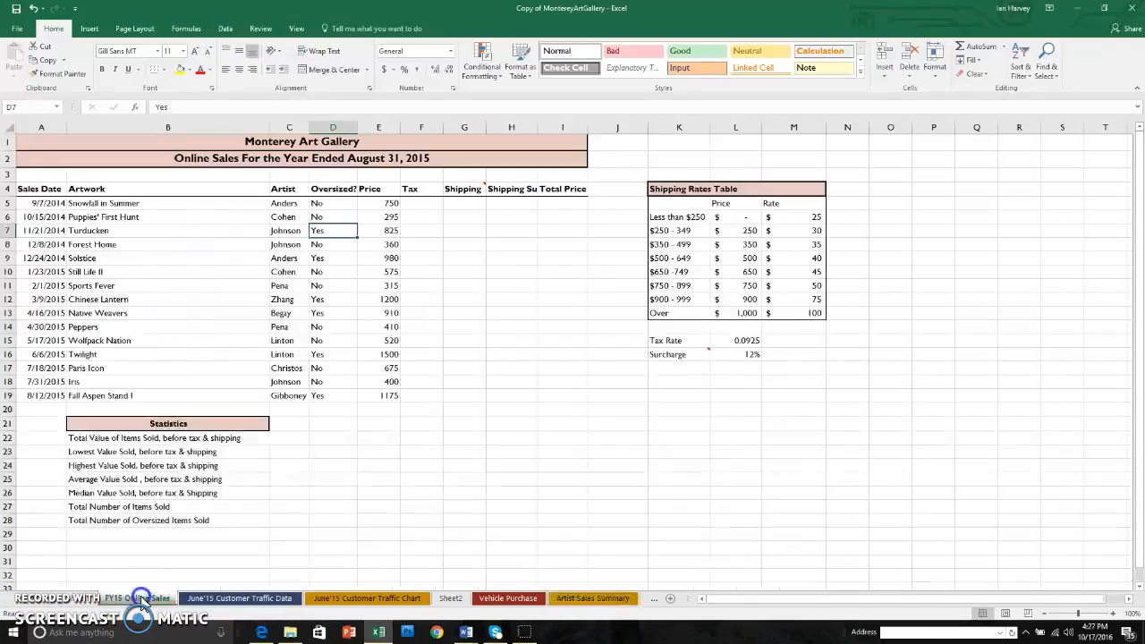
left_click(288, 437)
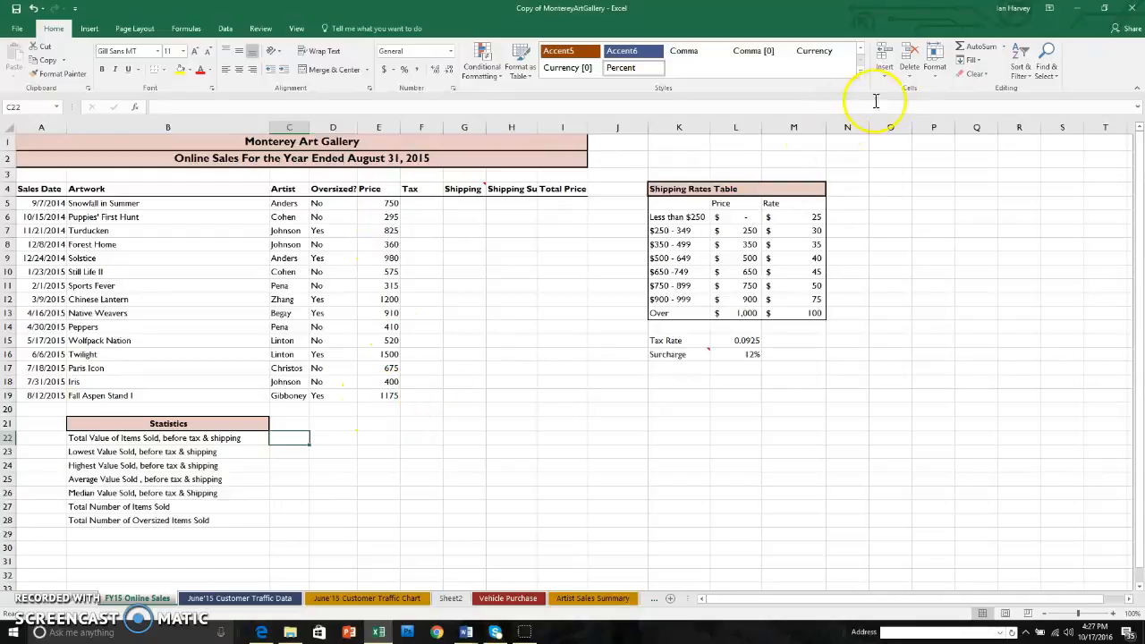
left_click(978, 50)
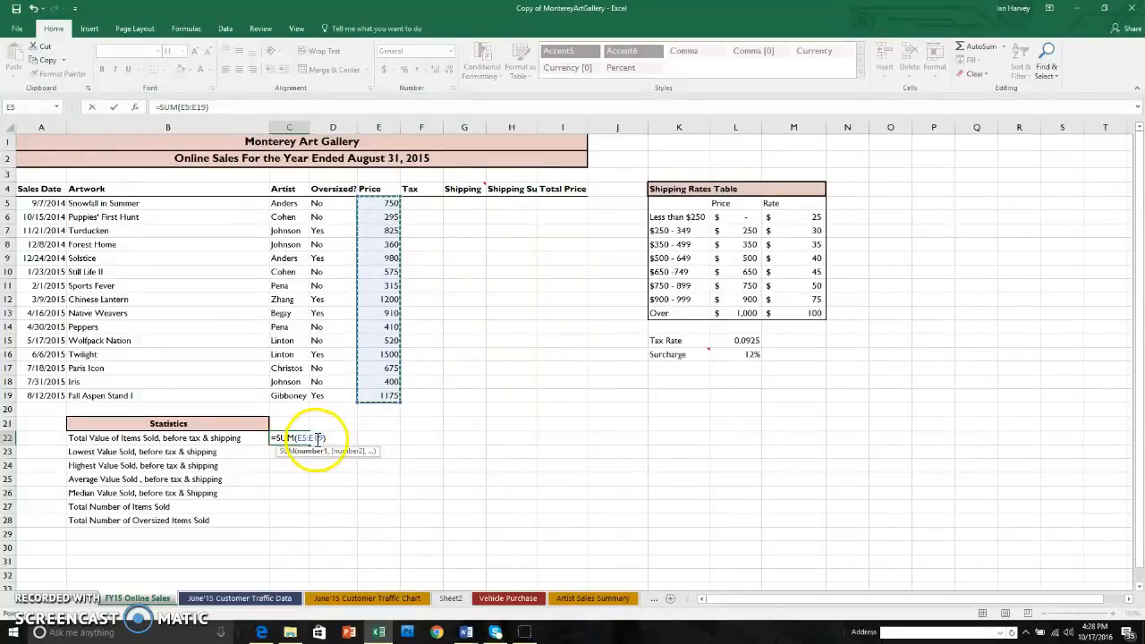
key("Return")
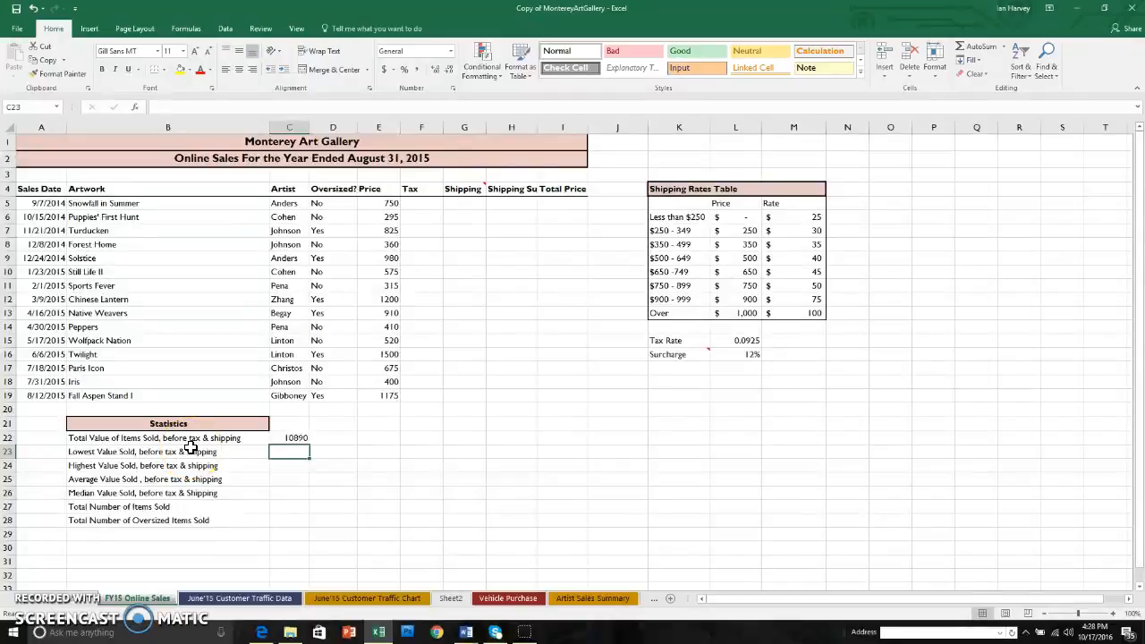
Calculate the lowest value sold in cell C23 with the MIN function over prices E5:E19
type("=")
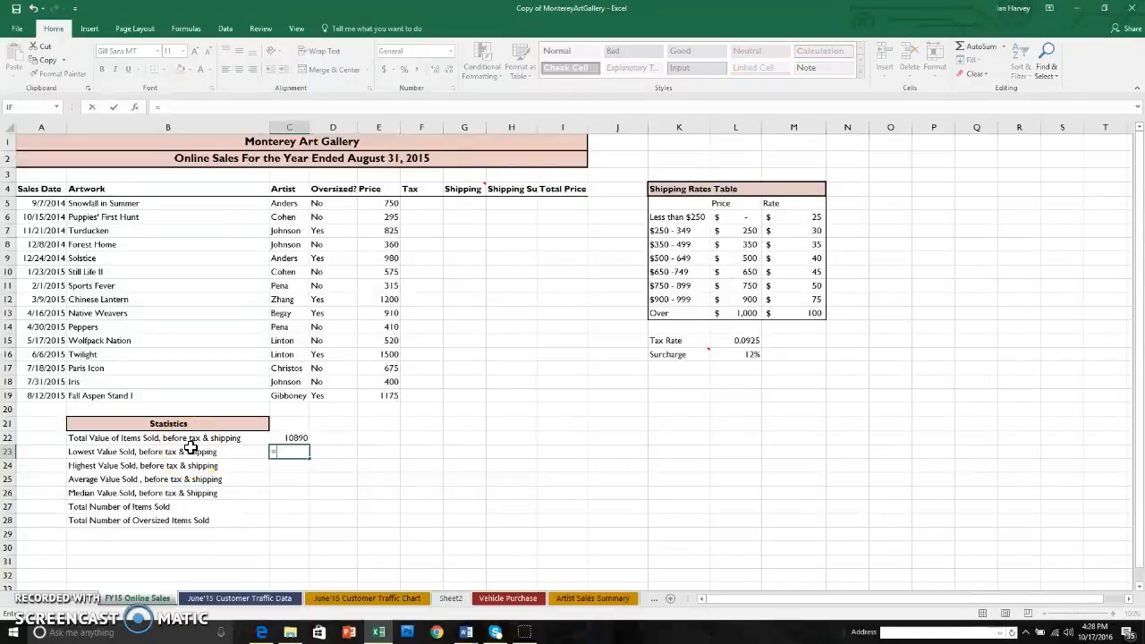
type("mi")
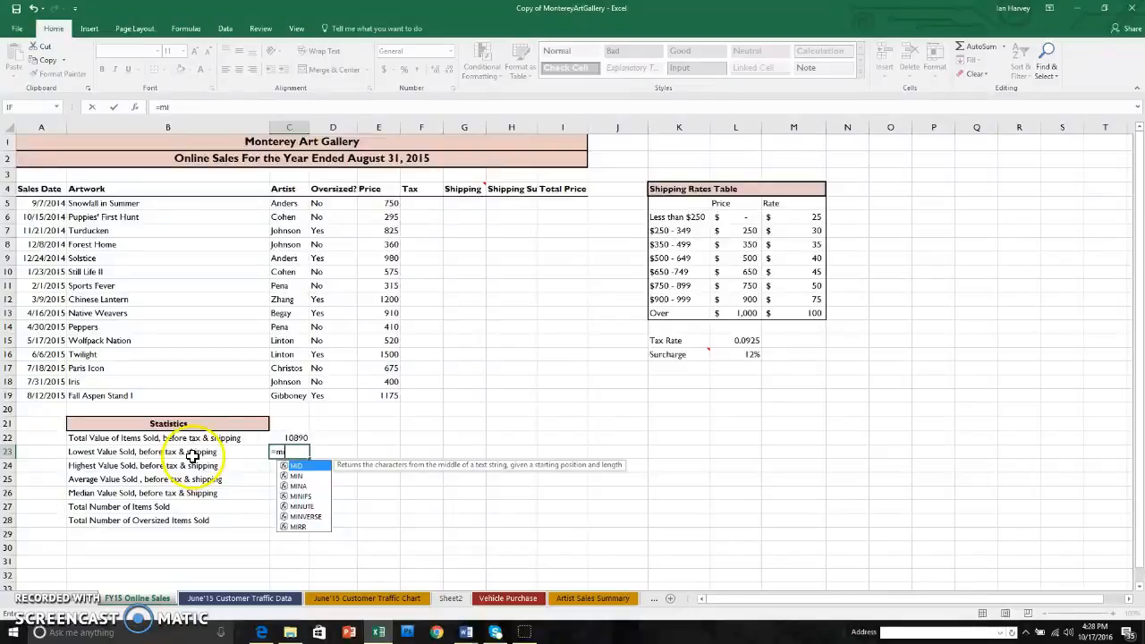
left_click(301, 478)
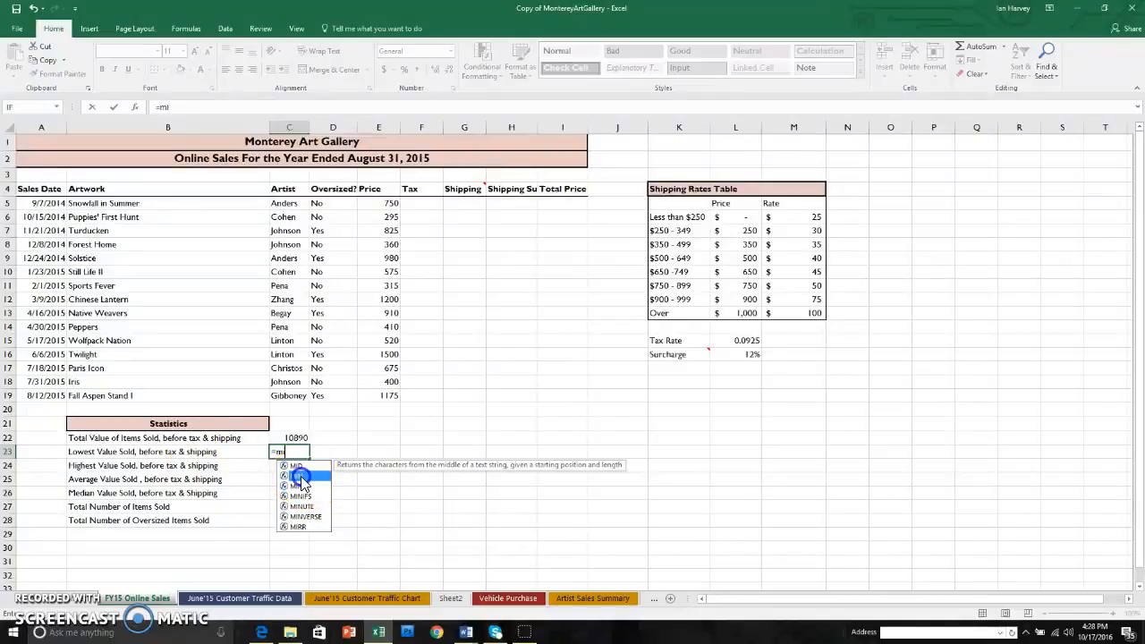
double_click(302, 478)
left_click_drag(391, 208, 391, 394)
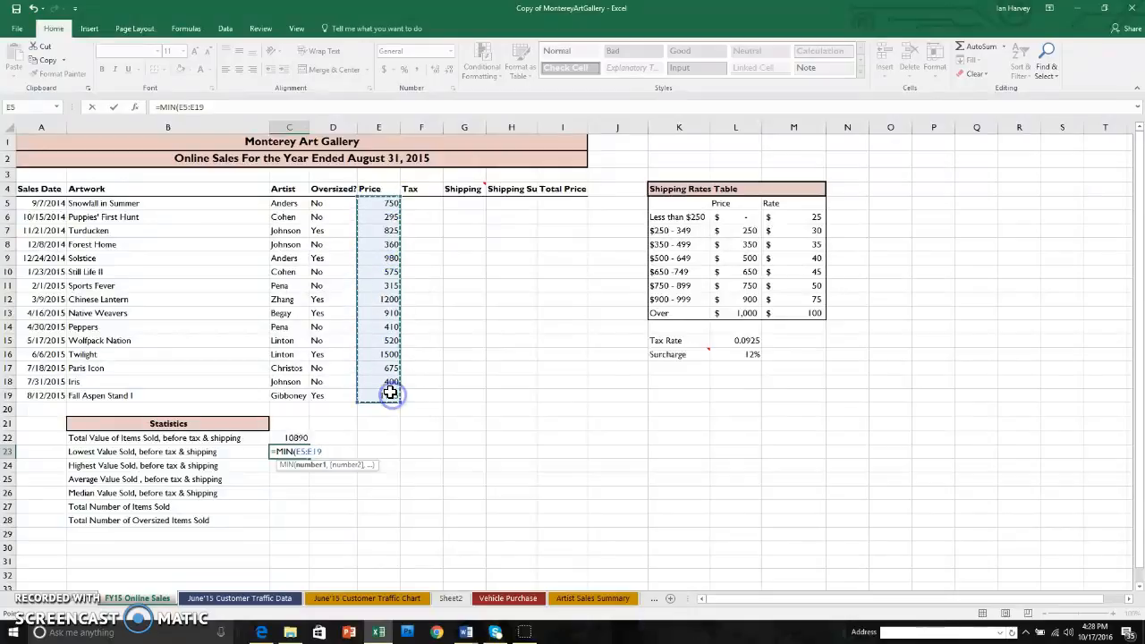
key("Return")
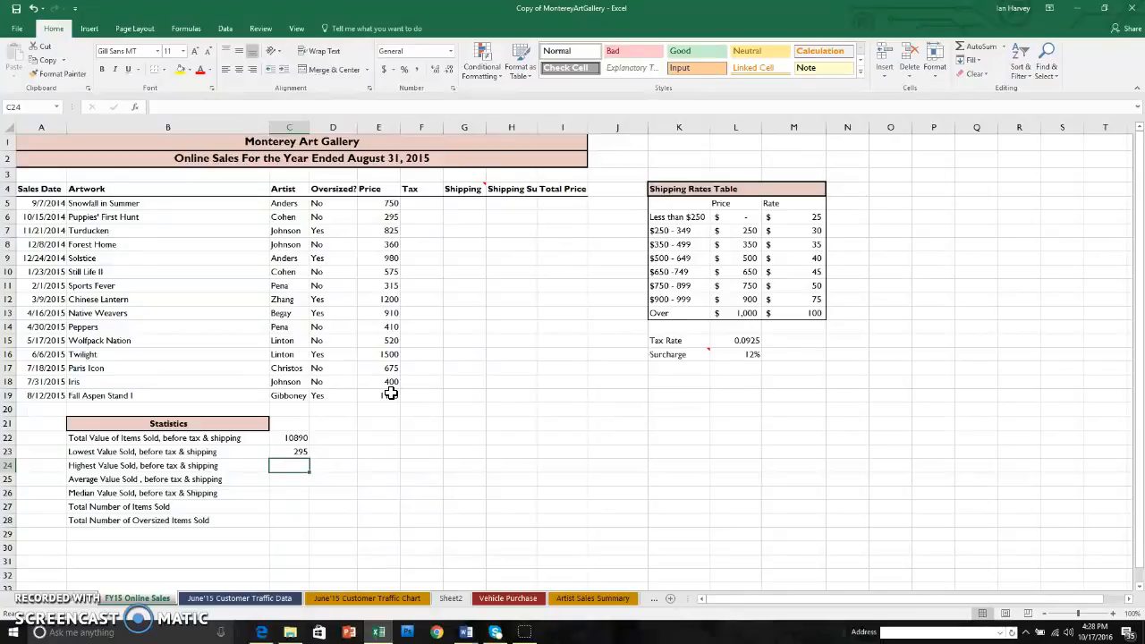
Calculate the highest value sold in cell C24 with the MAX function over prices E5:E19
type("=")
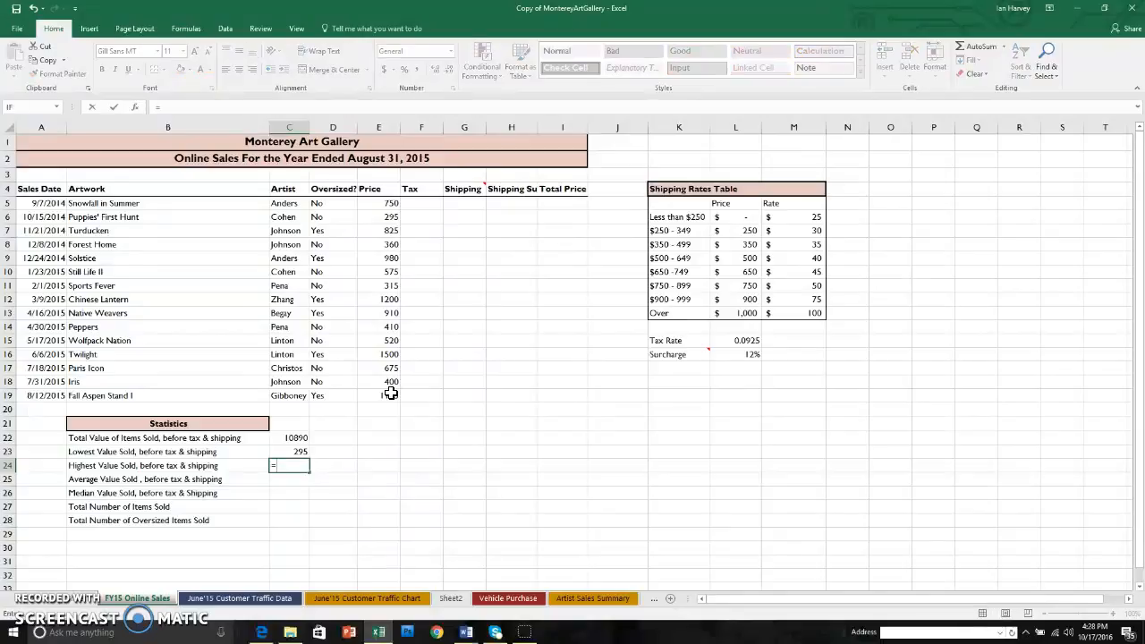
type("max")
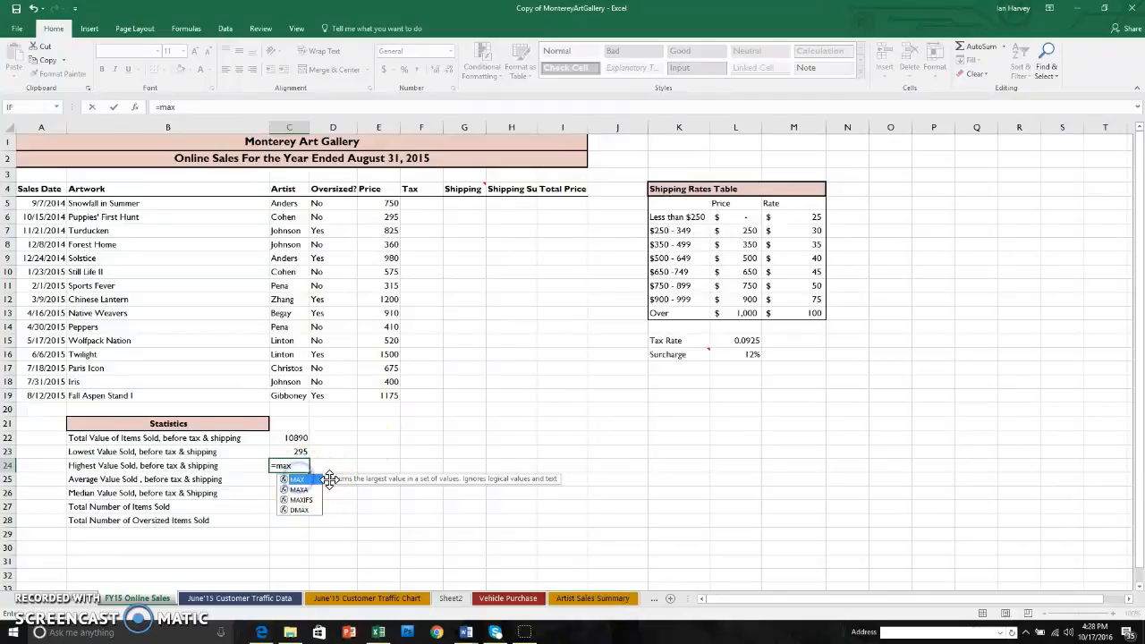
double_click(297, 480)
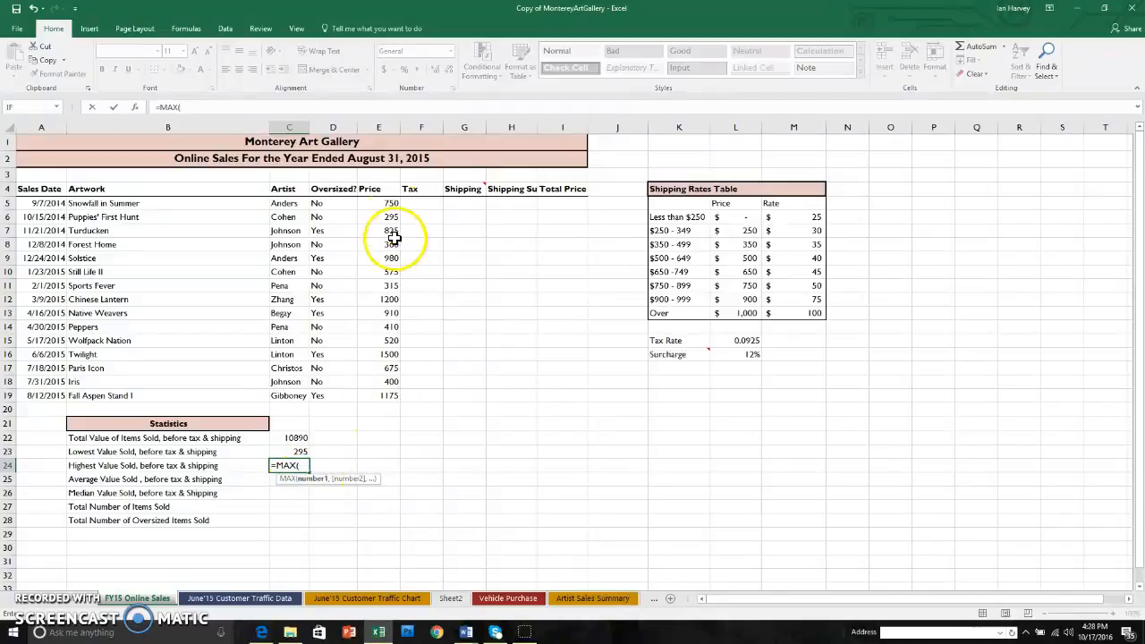
left_click_drag(390, 205, 380, 392)
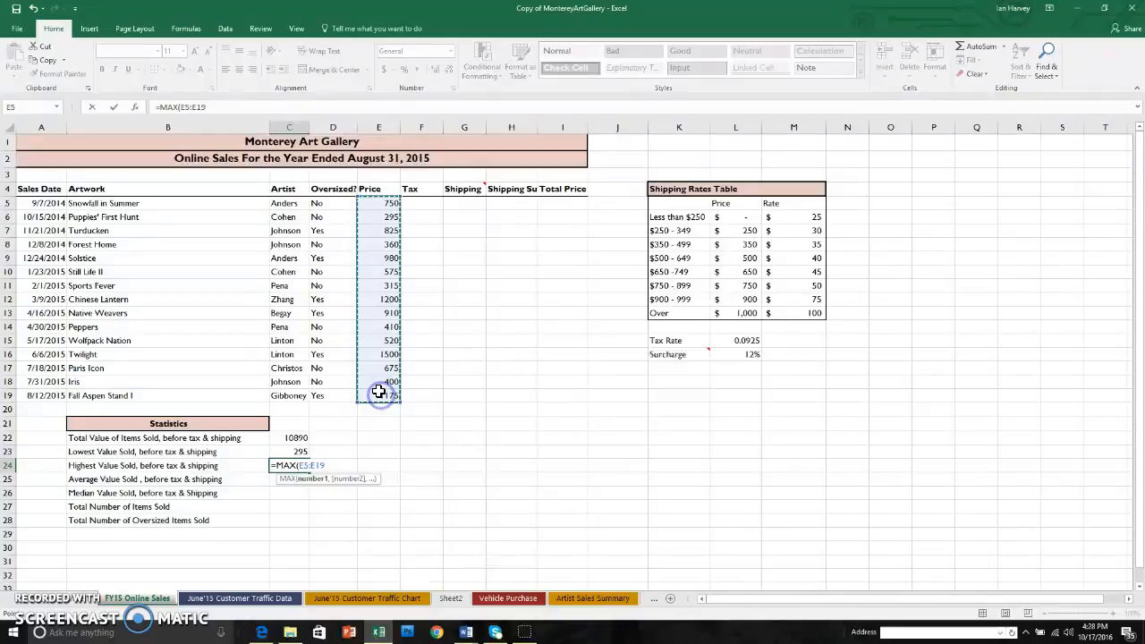
key("Return")
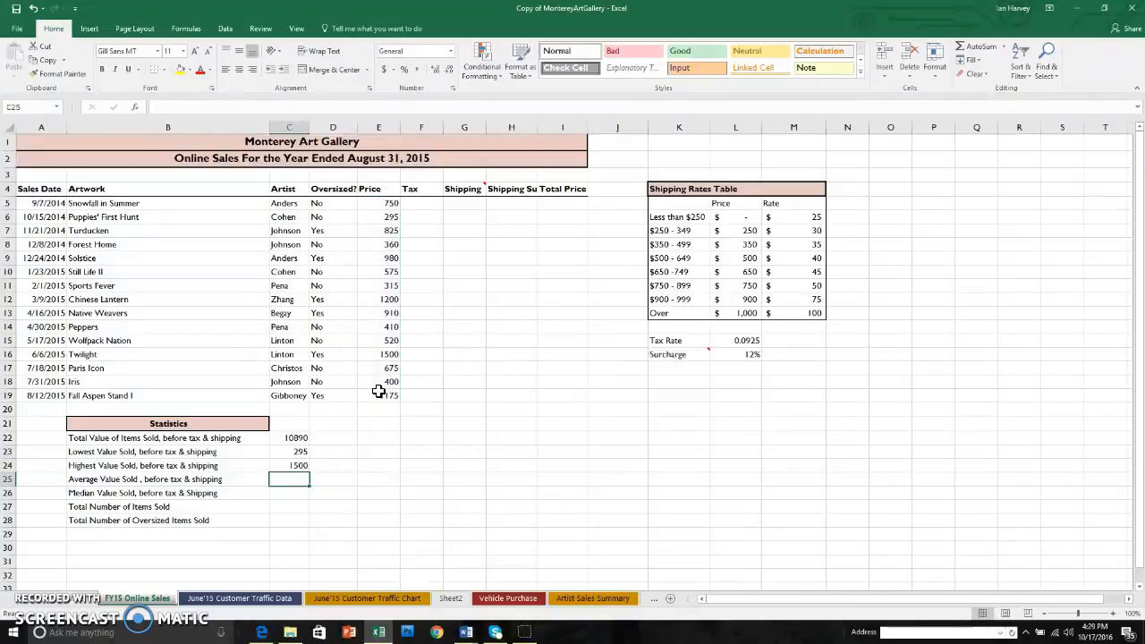
Calculate the average value sold in cell C25 with the AVERAGE function over prices E5:E19
type("=a")
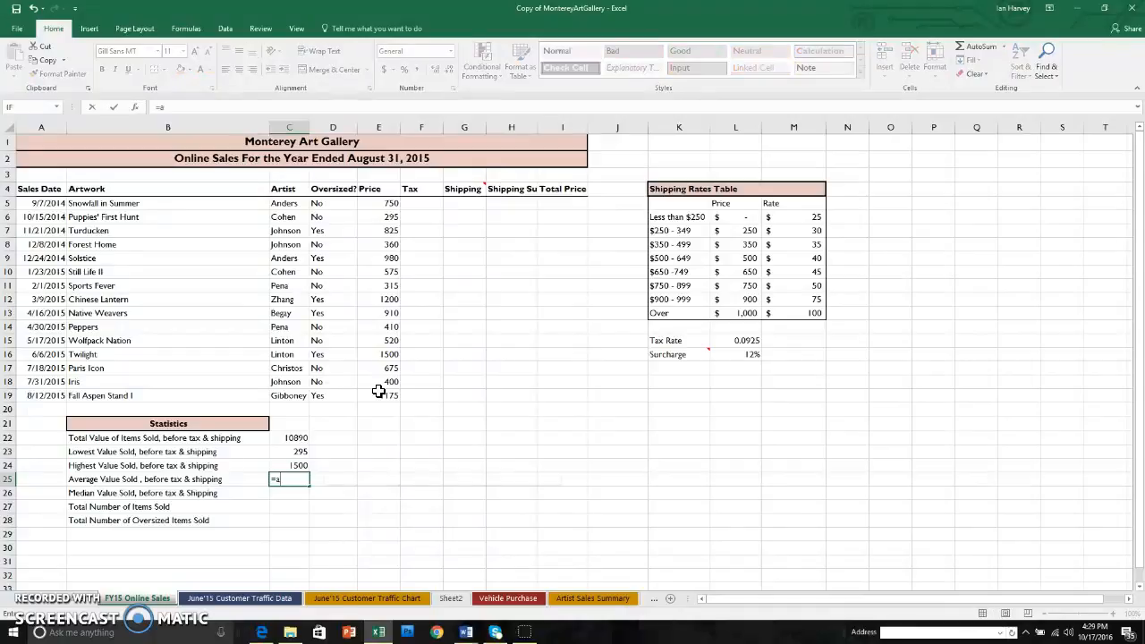
type("v")
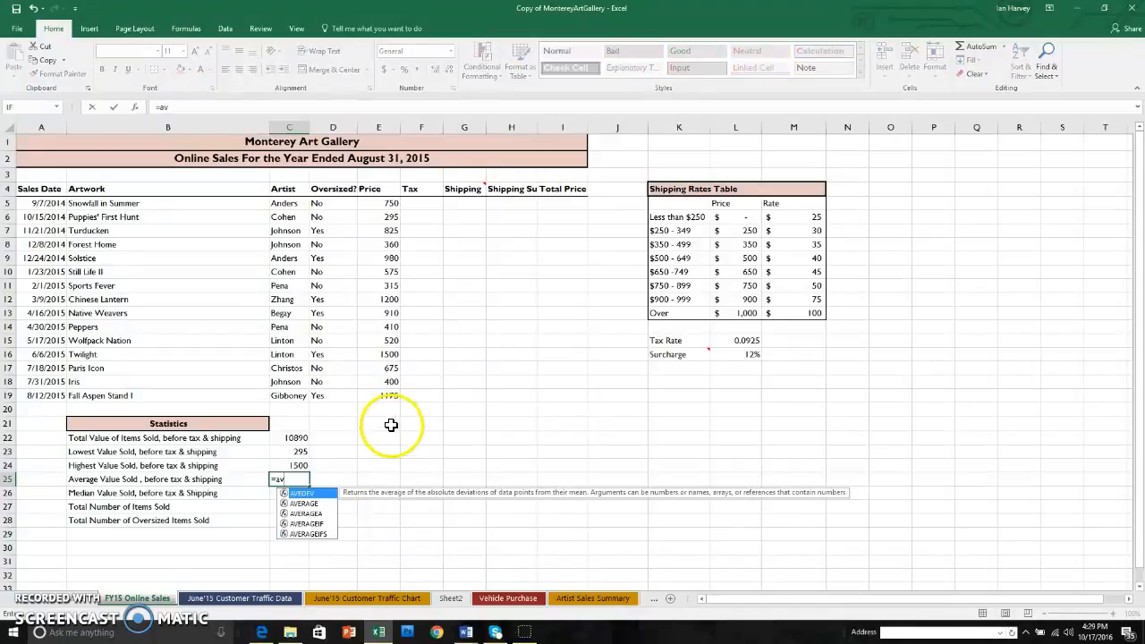
double_click(304, 503)
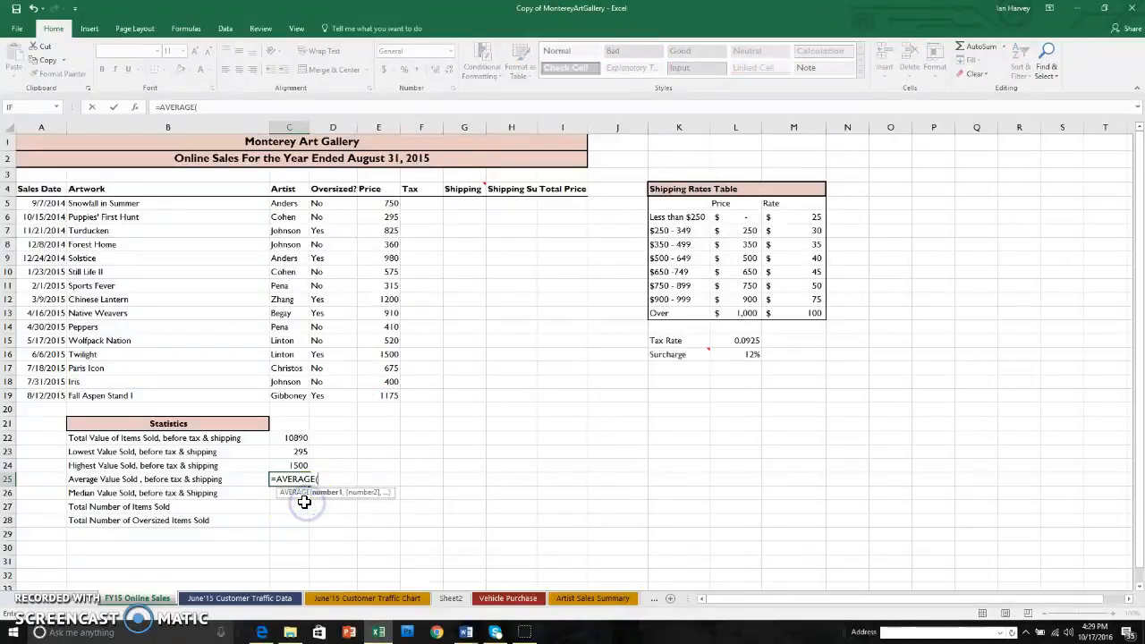
left_click_drag(389, 203, 389, 396)
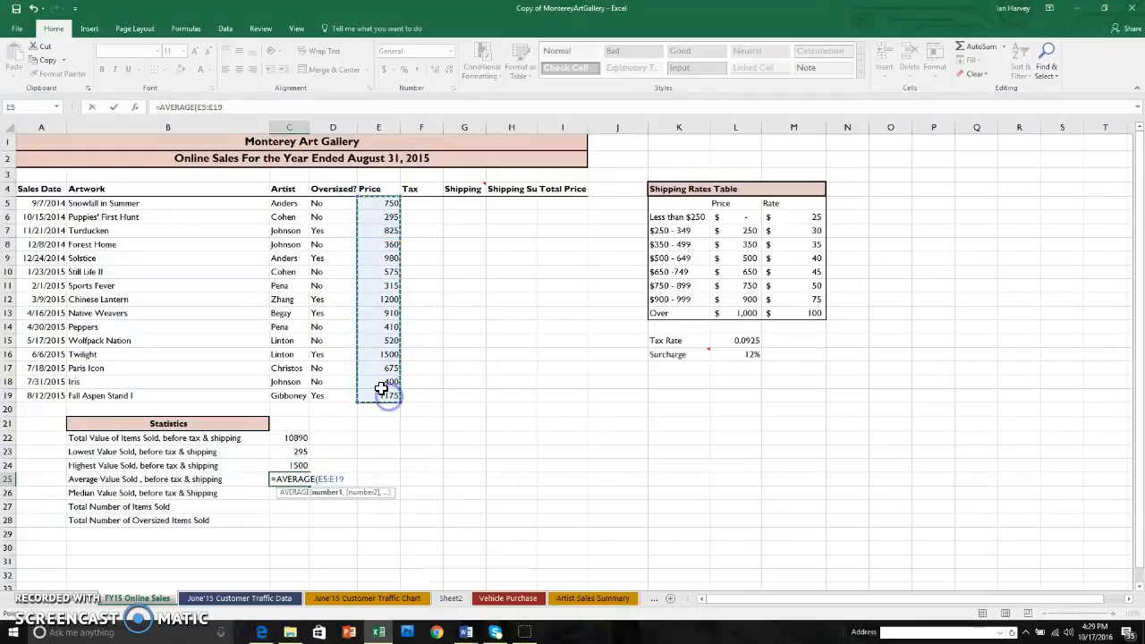
key("Return")
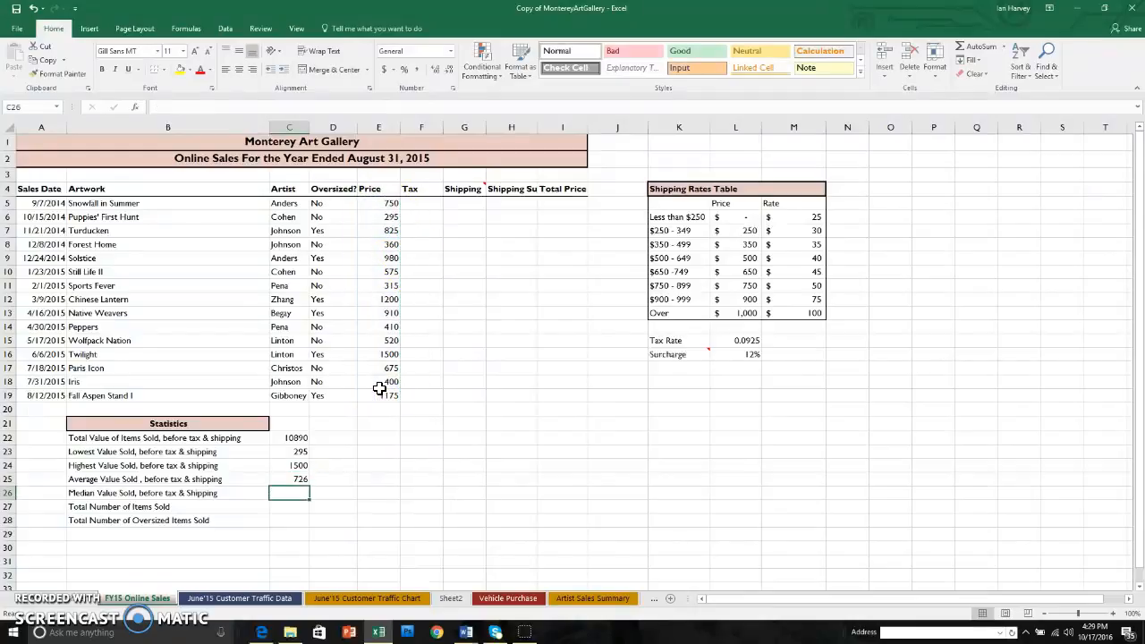
Calculate the median value sold in cell C26 with the MEDIAN function over prices E5:E19
type("=")
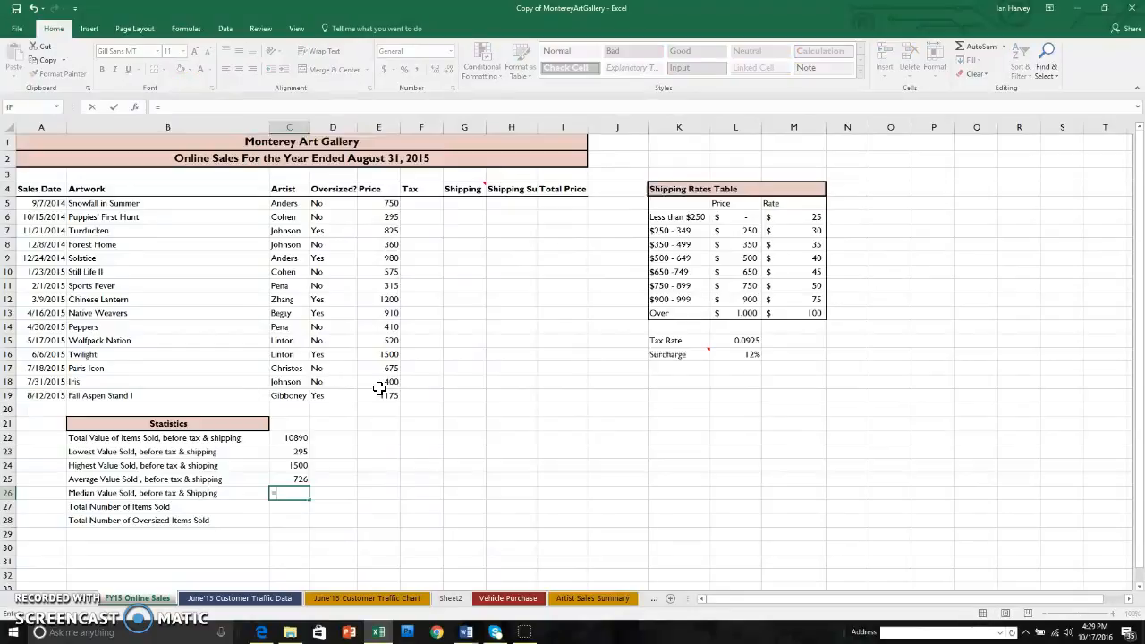
type("me")
double_click(302, 507)
left_click_drag(394, 206, 390, 388)
key("Return")
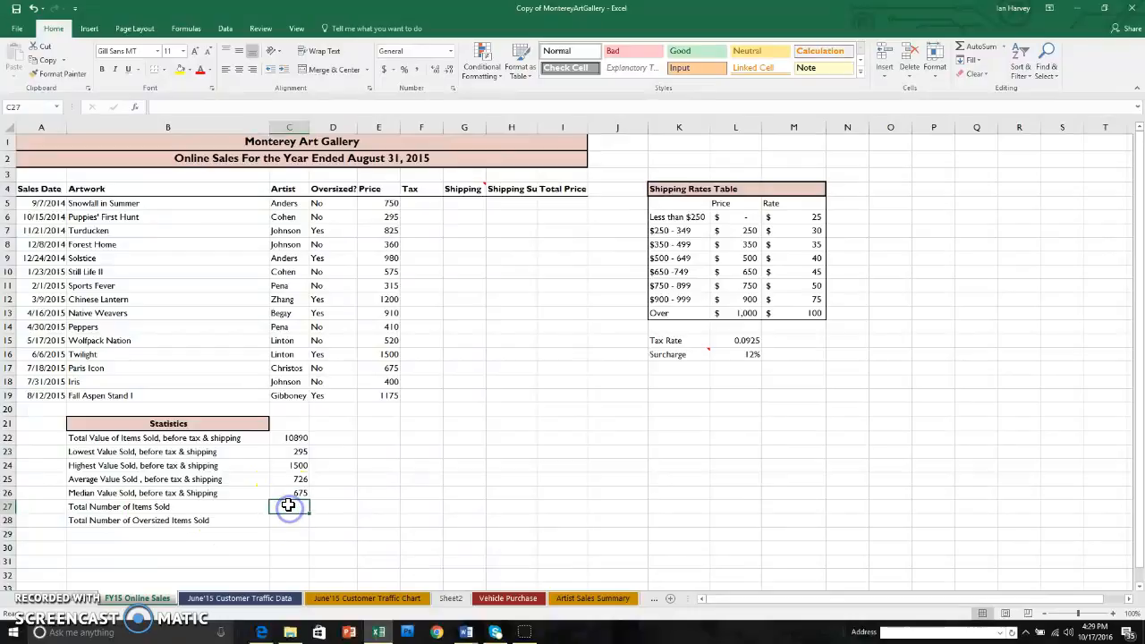
Count the total number of items sold in cell C27 with the COUNTA function over the Oversized? entries D5:D19
type("=cou")
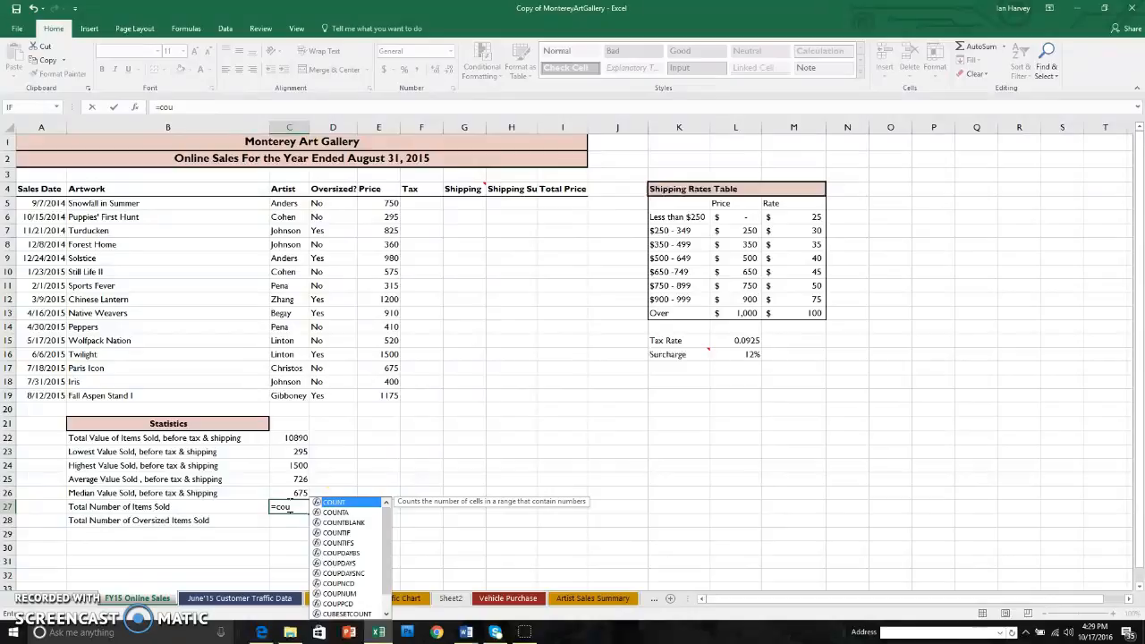
left_click(345, 523)
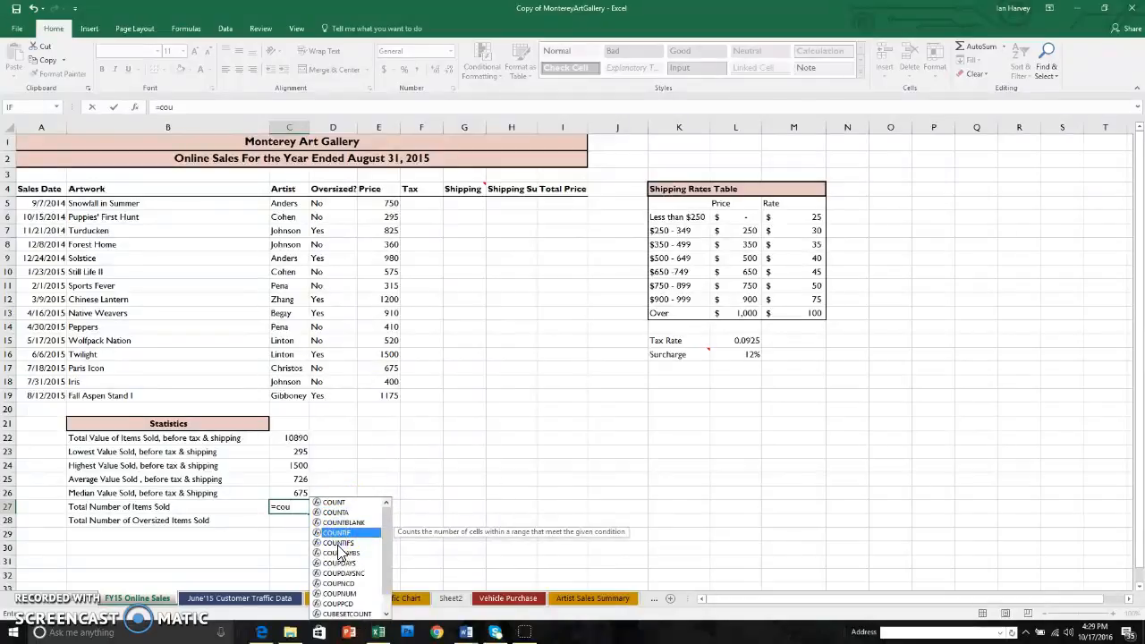
left_click(340, 542)
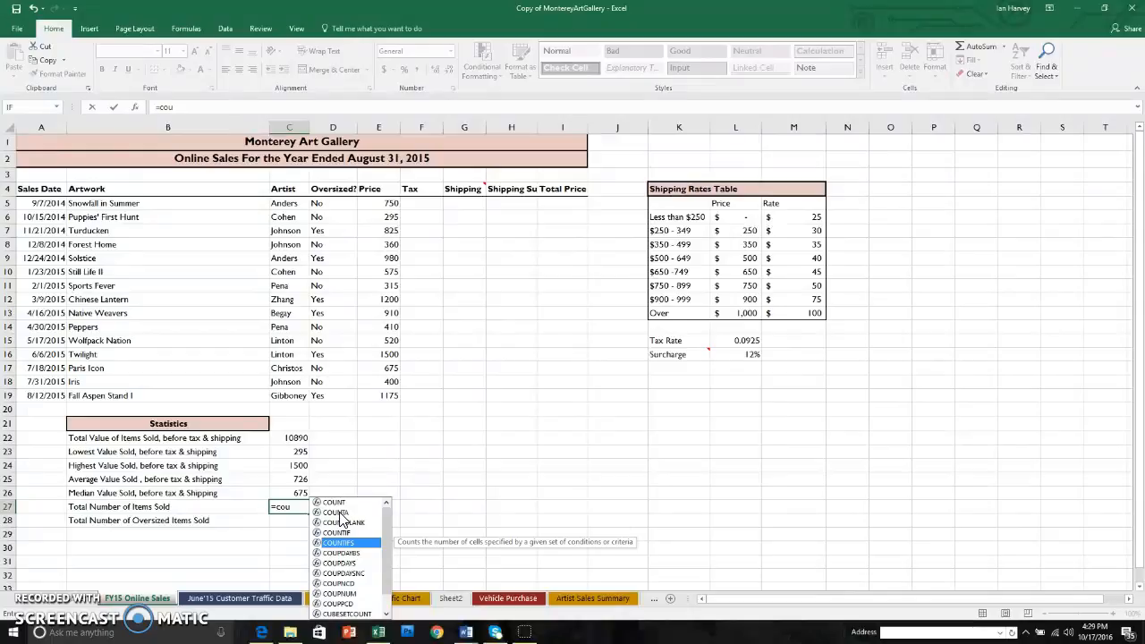
left_click(338, 514)
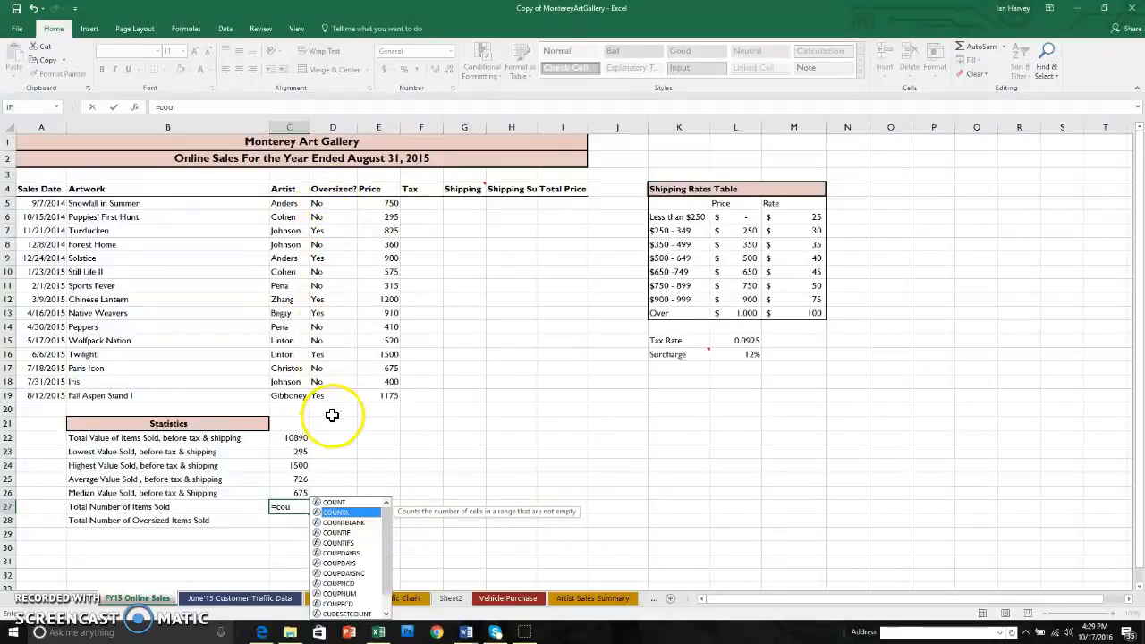
double_click(340, 512)
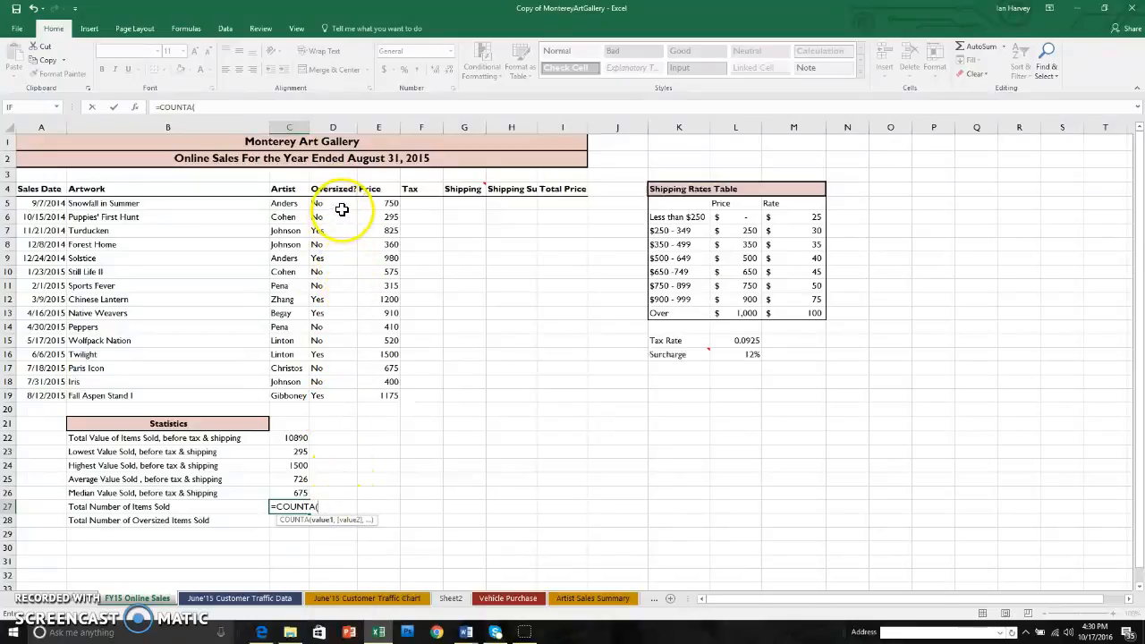
left_click_drag(336, 204, 334, 394)
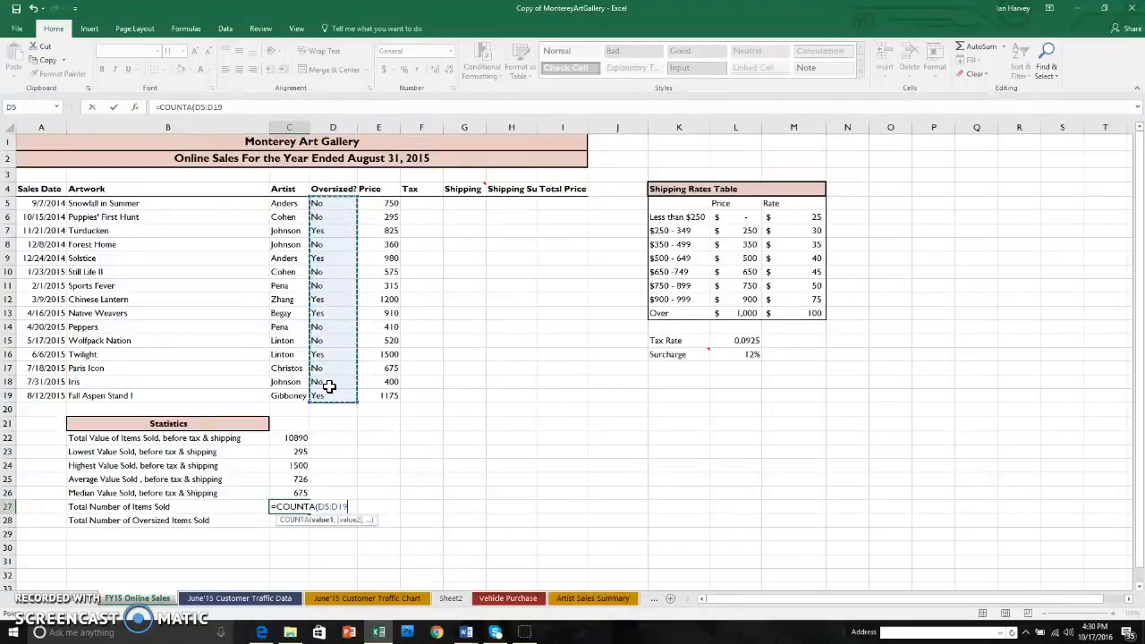
left_click(326, 397)
key("Return")
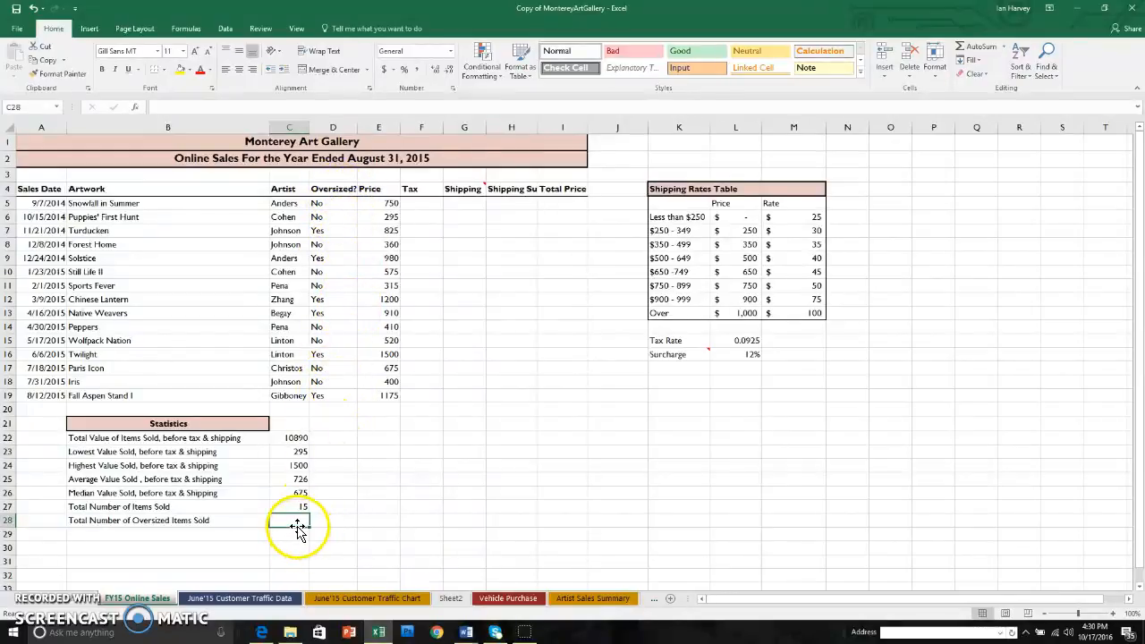
Count the oversized items sold in cell C28 with the formula =COUNTIF(D5:D19,"Yes")
type("=cou")
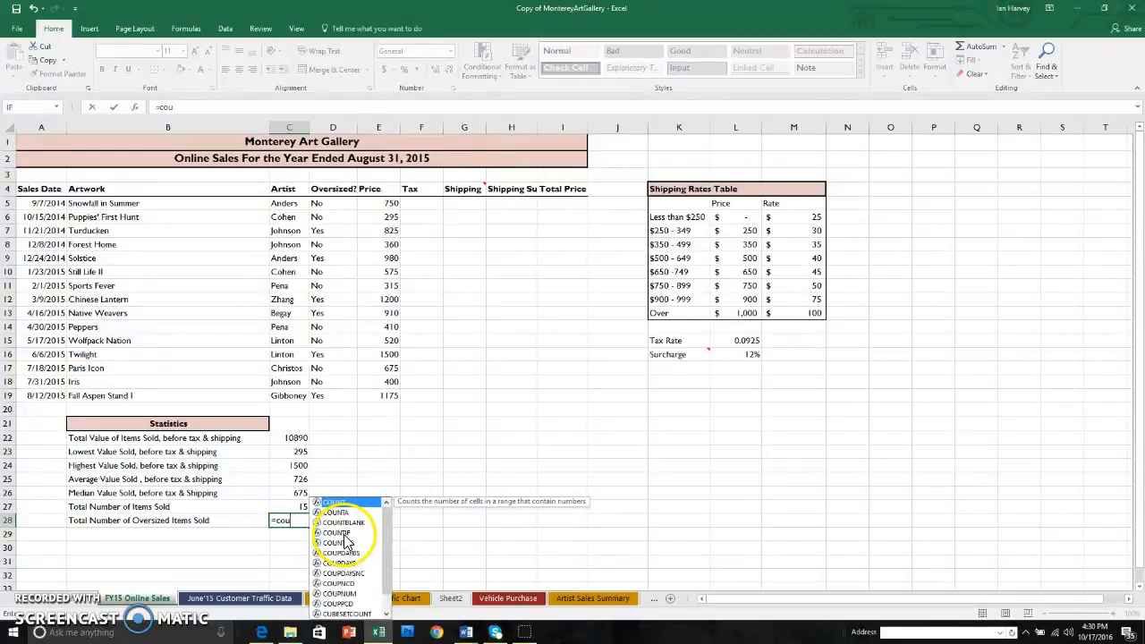
double_click(337, 533)
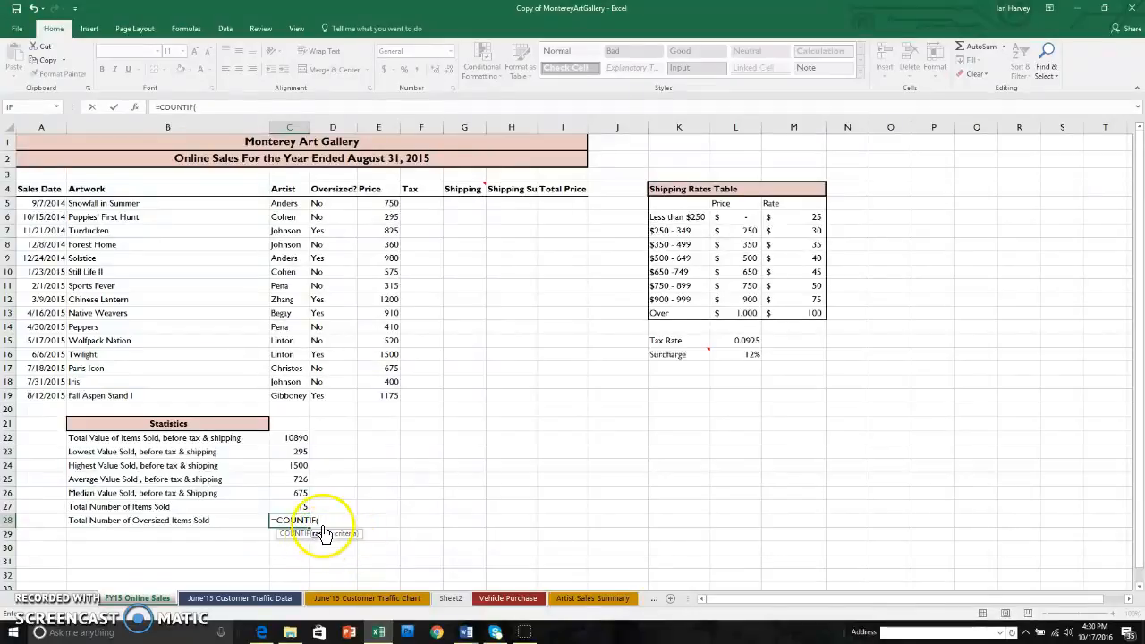
left_click_drag(321, 205, 335, 397)
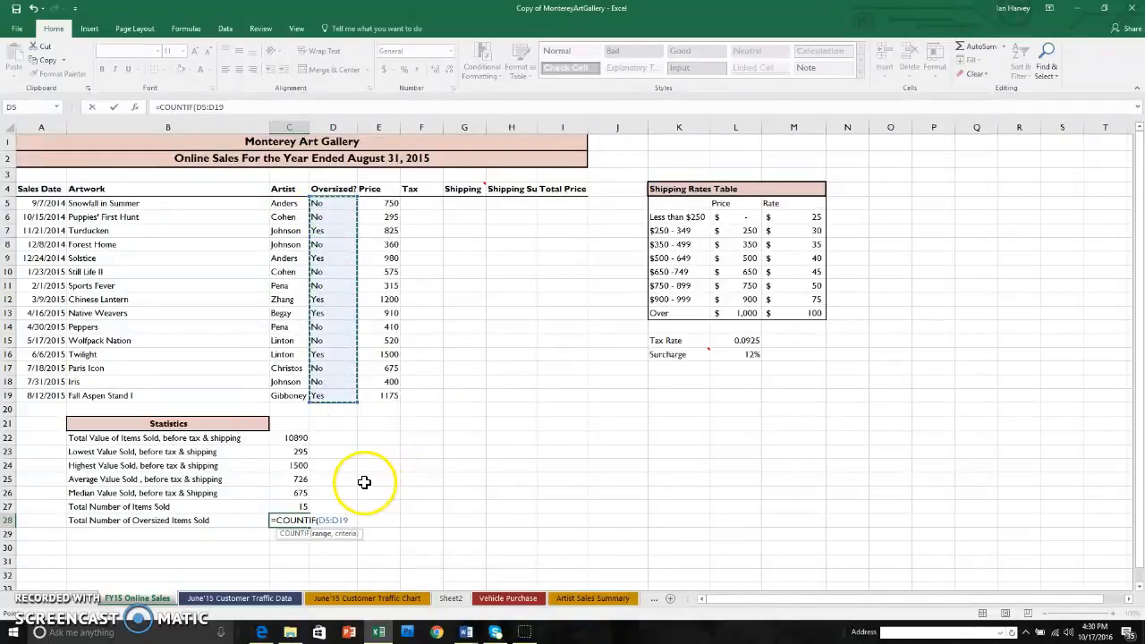
type(",\"Yes")
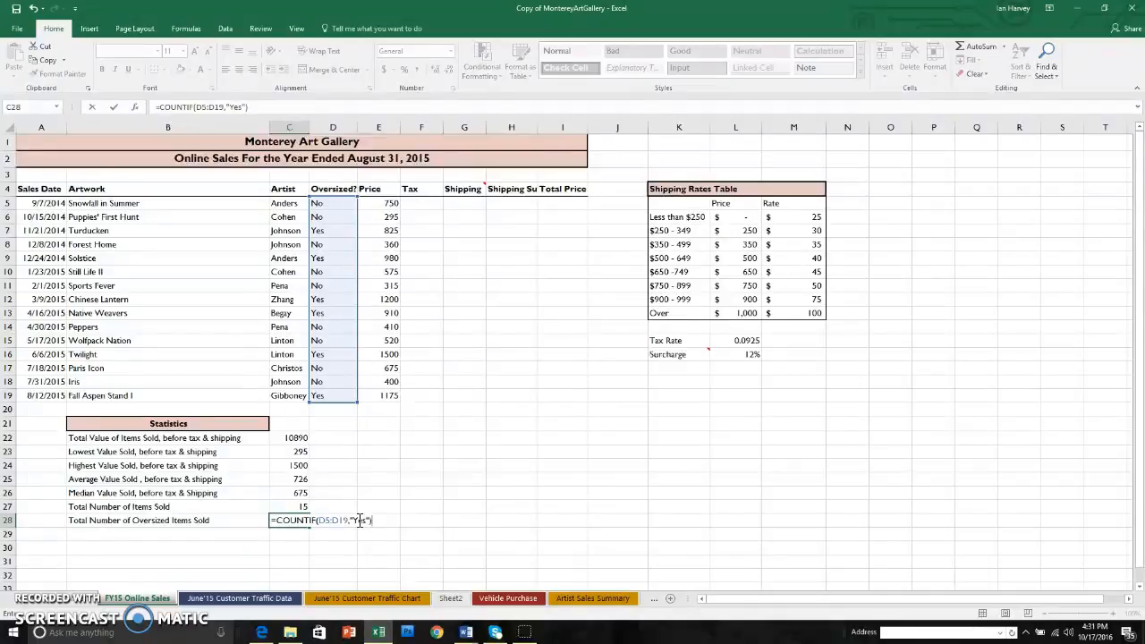
key("Return")
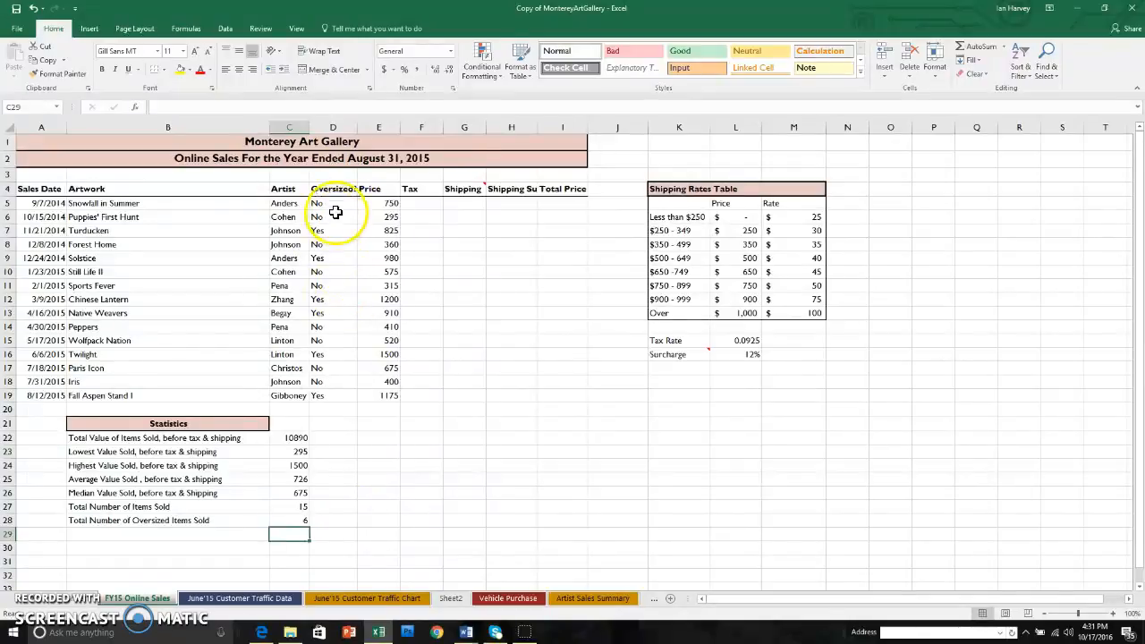
Change the Oversized? entry for Snowfall in Summer in cell D5 to Yes
left_click(334, 205)
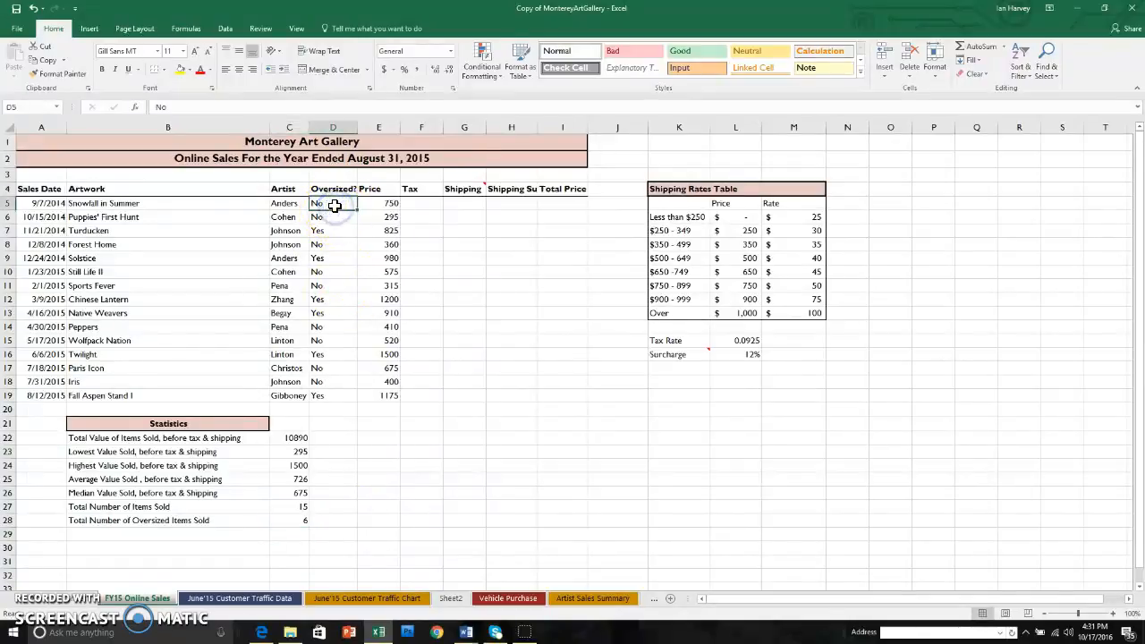
type("yes")
key("Return")
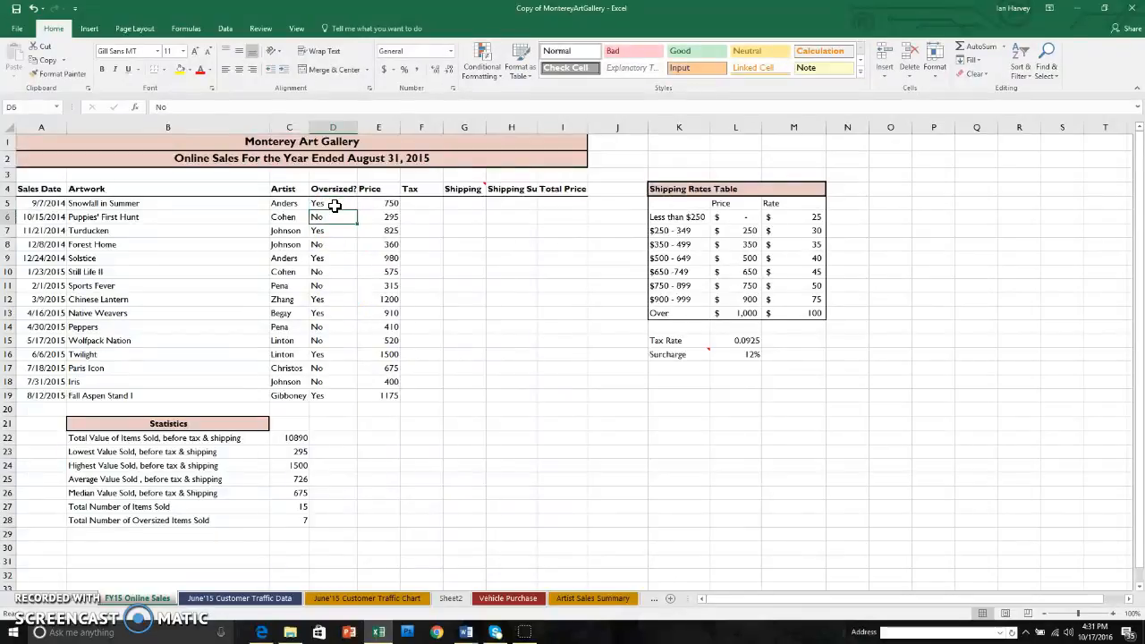